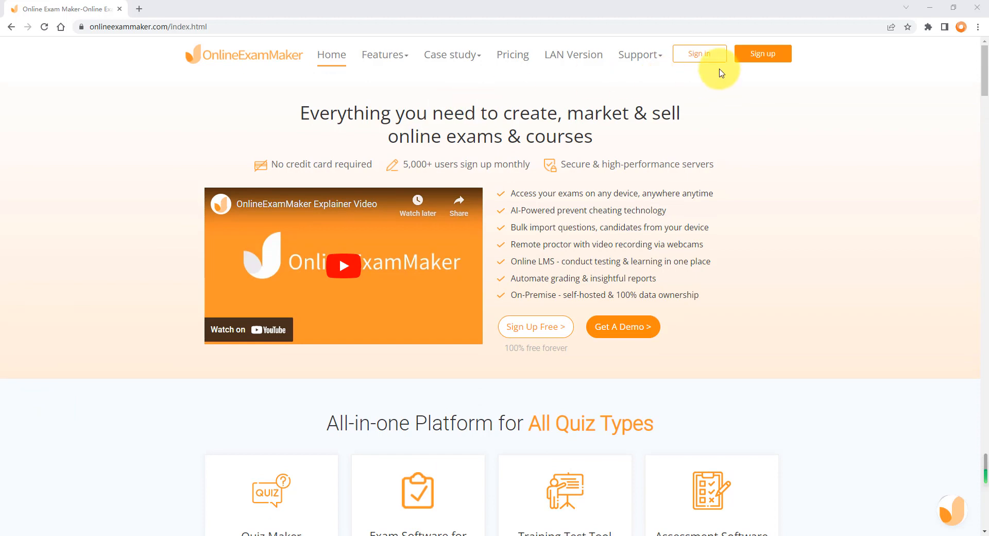
- Open the sign-in page and sign in to the account with the prefilled e-mail and password
click(706, 55)
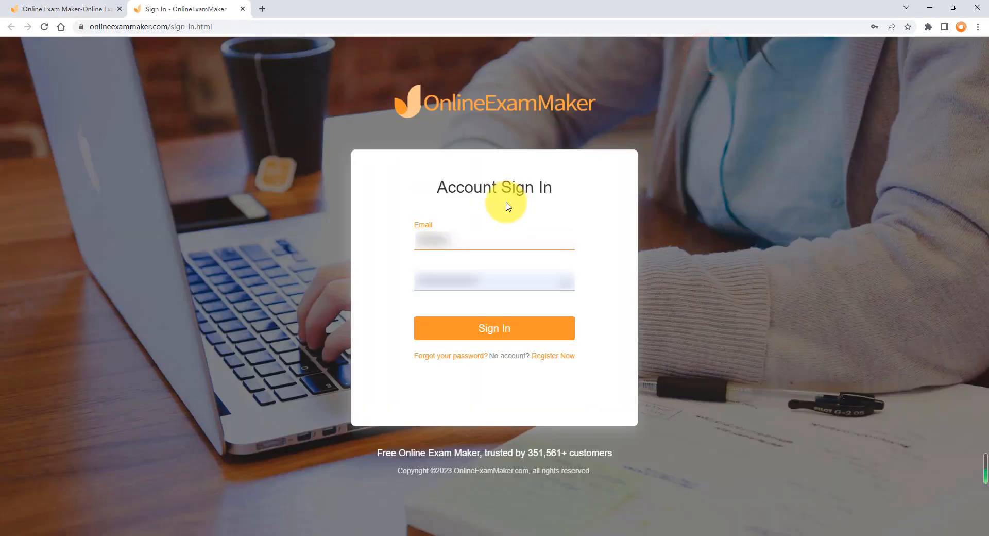
key(Return)
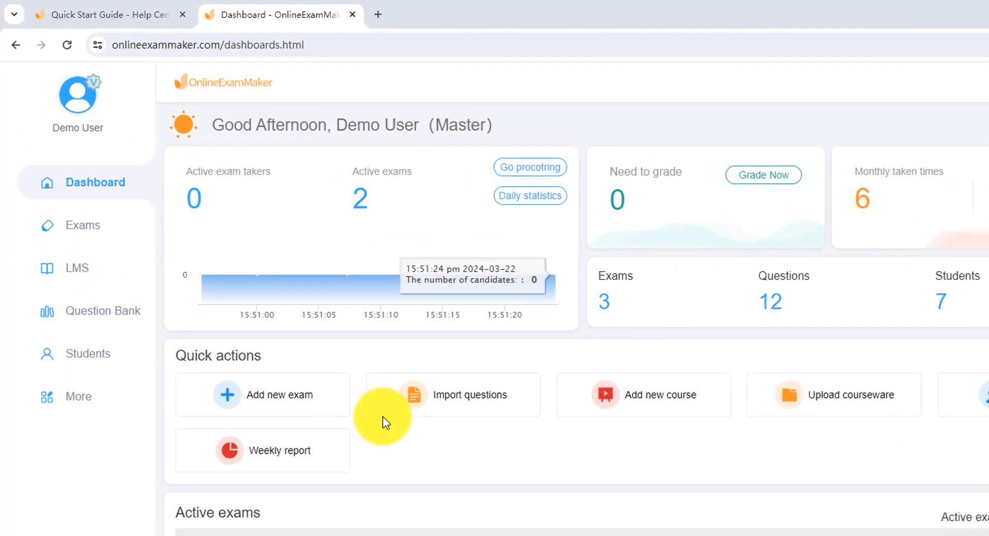
mouse_move(95, 232)
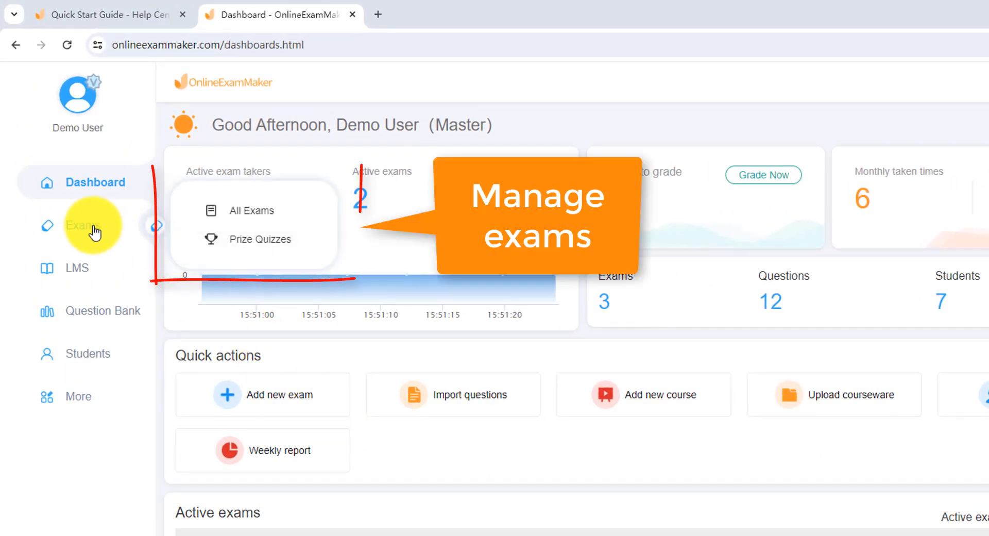
mouse_move(78, 267)
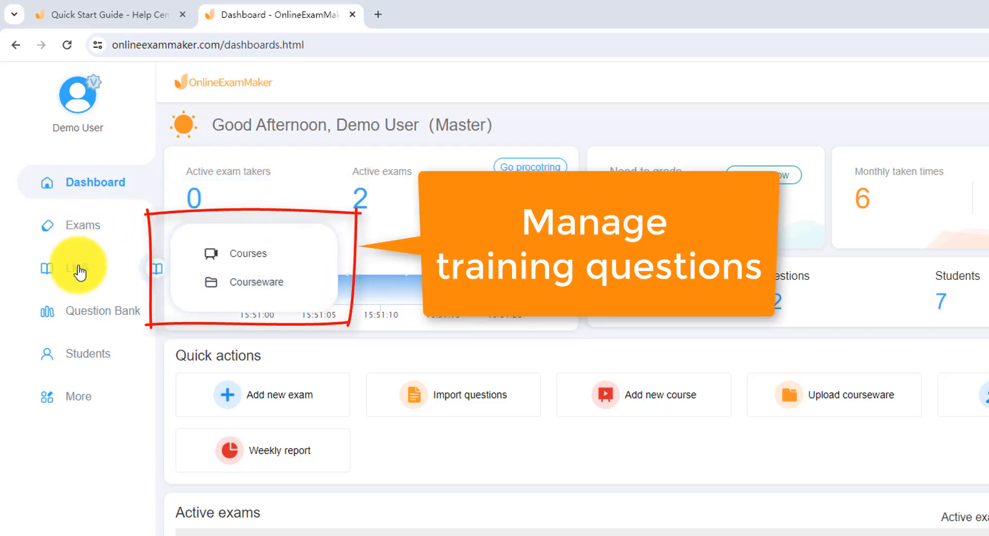
mouse_move(74, 309)
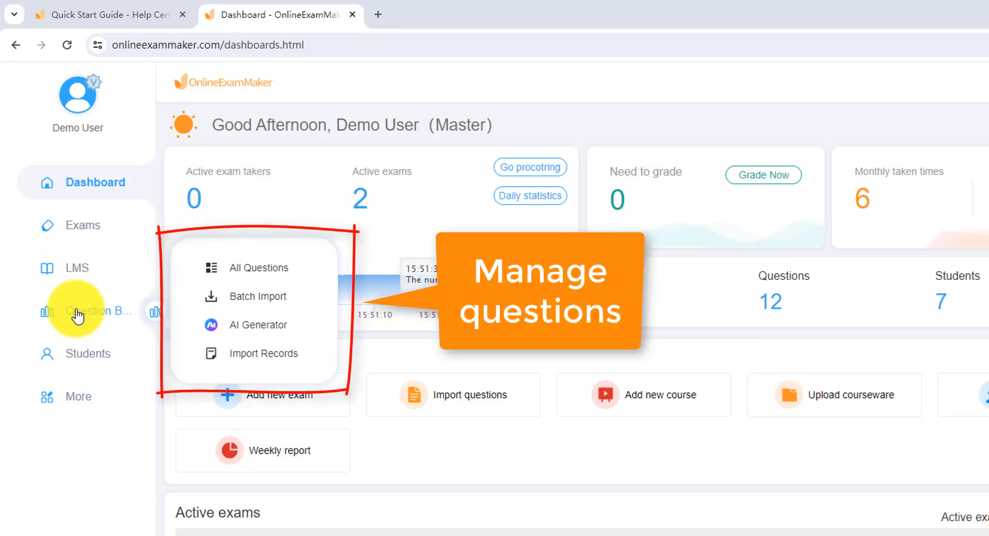
mouse_move(73, 360)
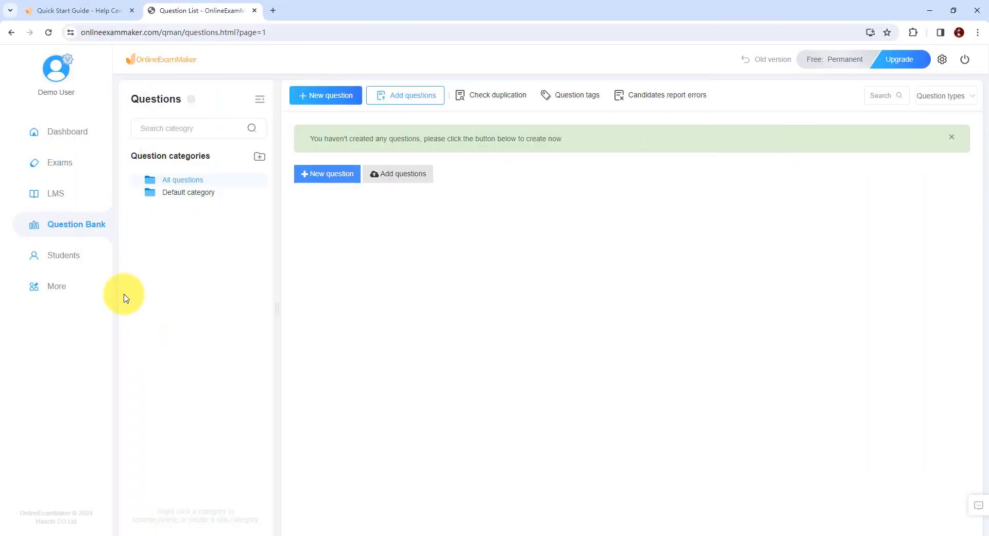
- Open the question bank's Batch Import page and review the prepared questions in the Word document new-user-exam-demo-for-upload-order1.docx
mouse_move(88, 235)
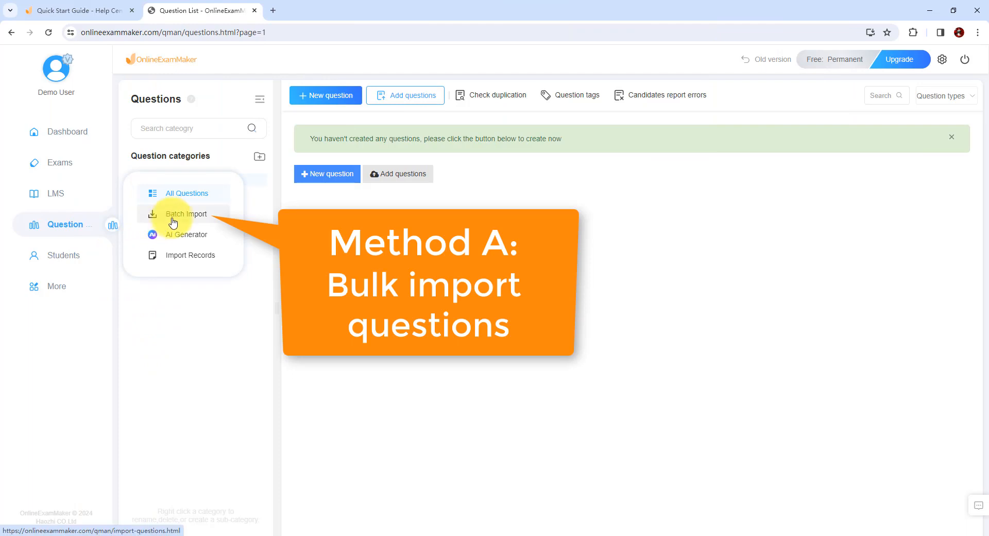
click(151, 213)
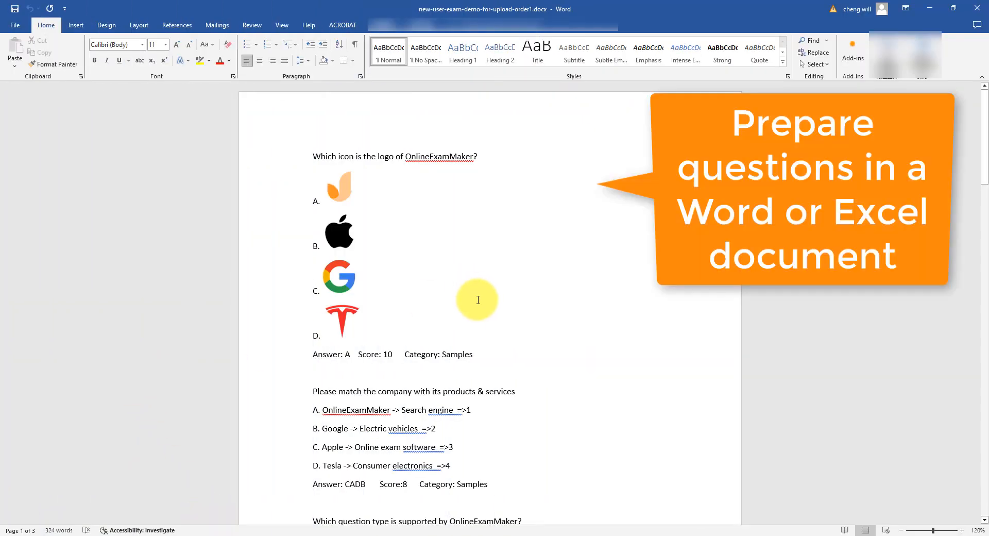
scroll(476, 284, down, 5)
scroll(556, 355, down, 15)
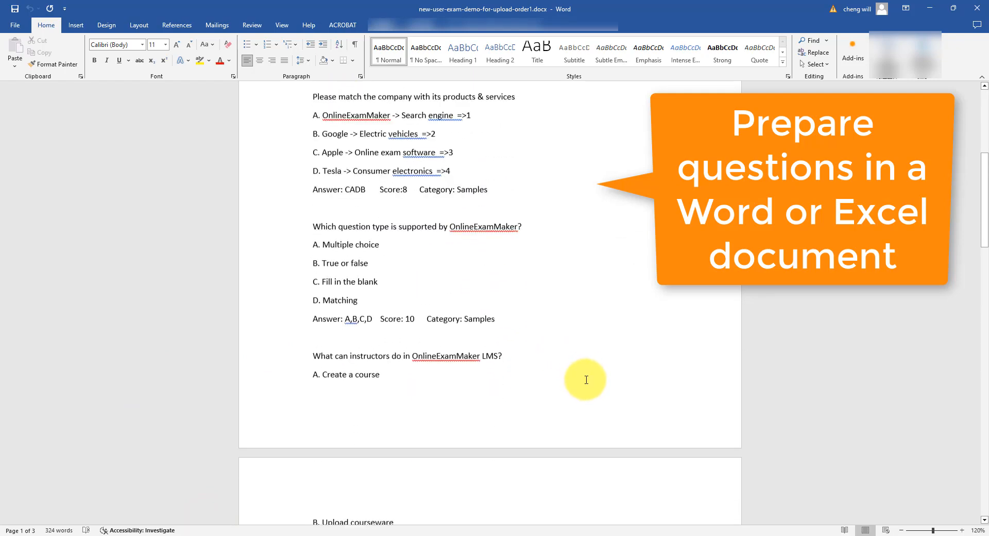
scroll(585, 379, down, 7)
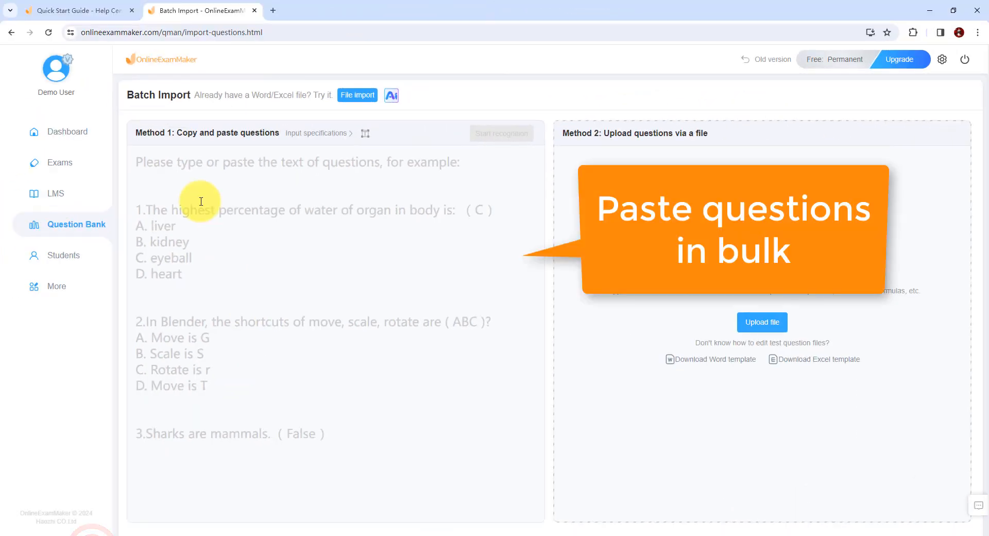
- Paste the prepared questions into the copy-and-paste import area with their formatting removed
click(163, 170)
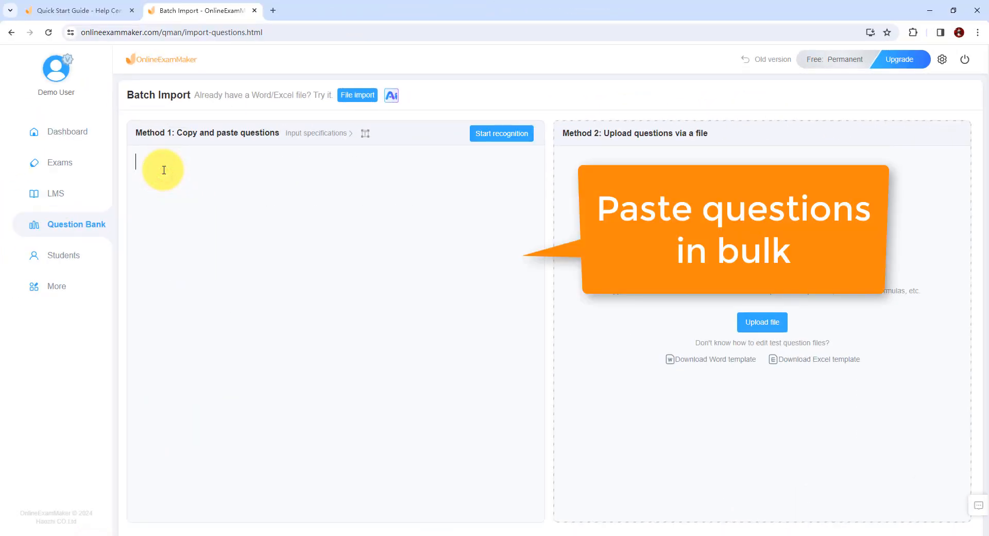
key(ctrl+v)
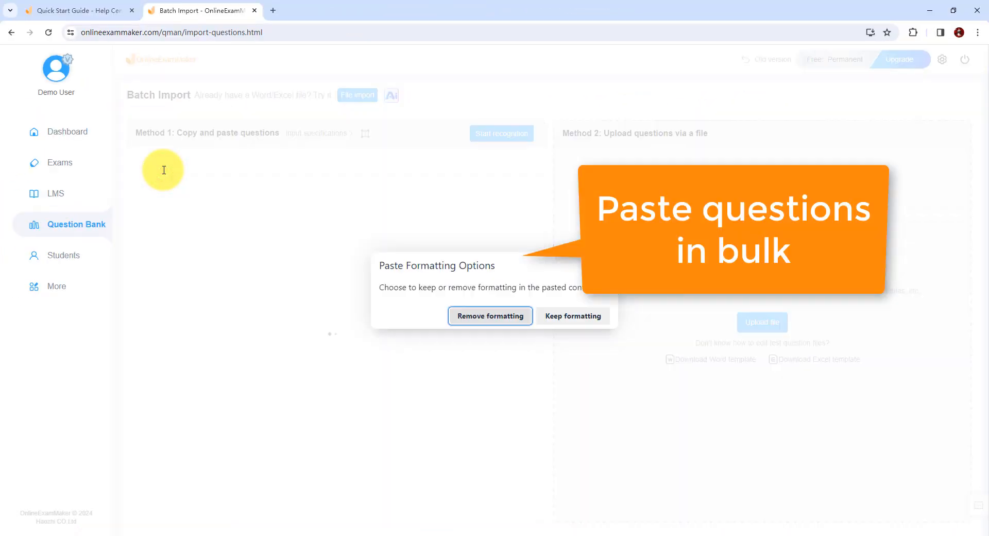
click(482, 314)
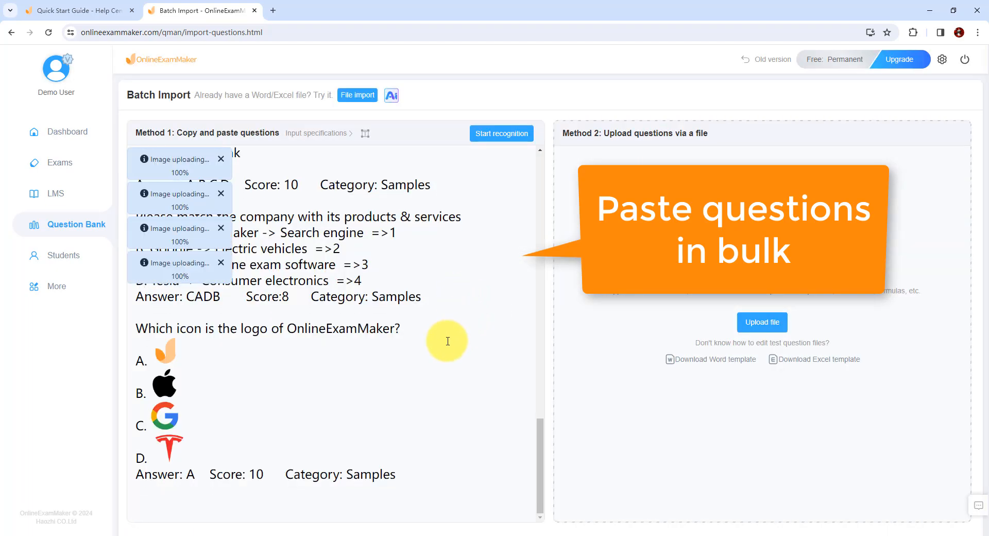
- Look over the pasted questions, run recognition on them and proceed to the question bank check
scroll(448, 340, up, 4)
scroll(448, 338, down, 4)
scroll(449, 337, up, 2)
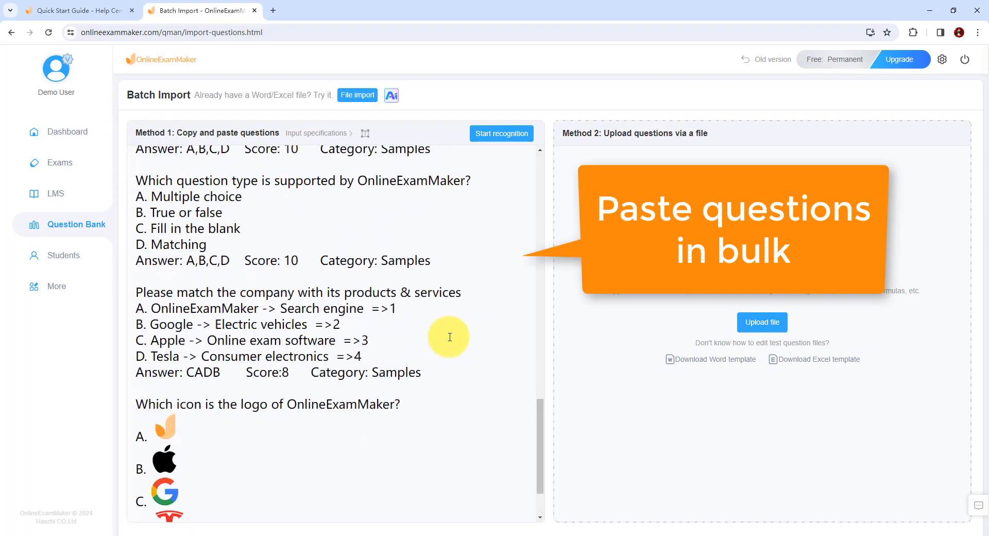
scroll(450, 337, up, 16)
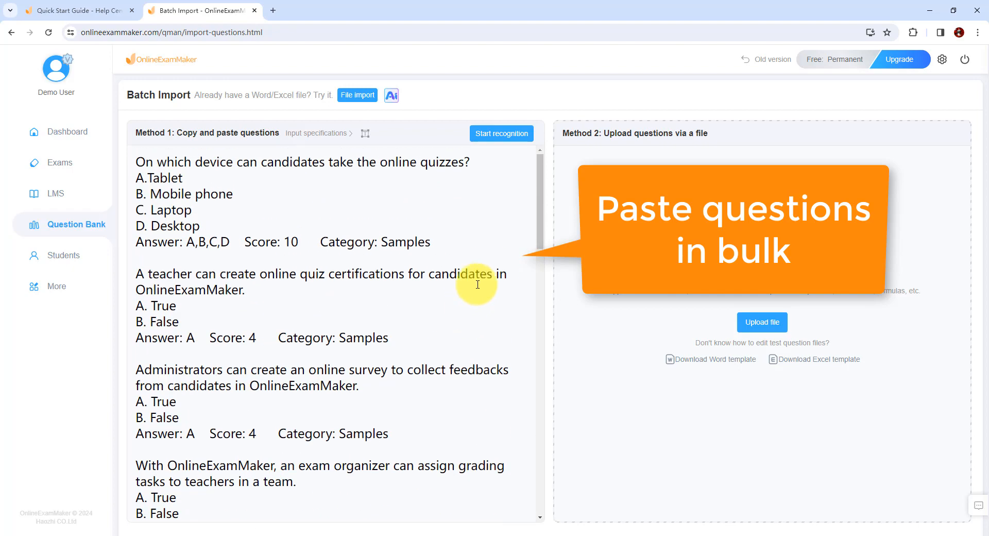
click(513, 133)
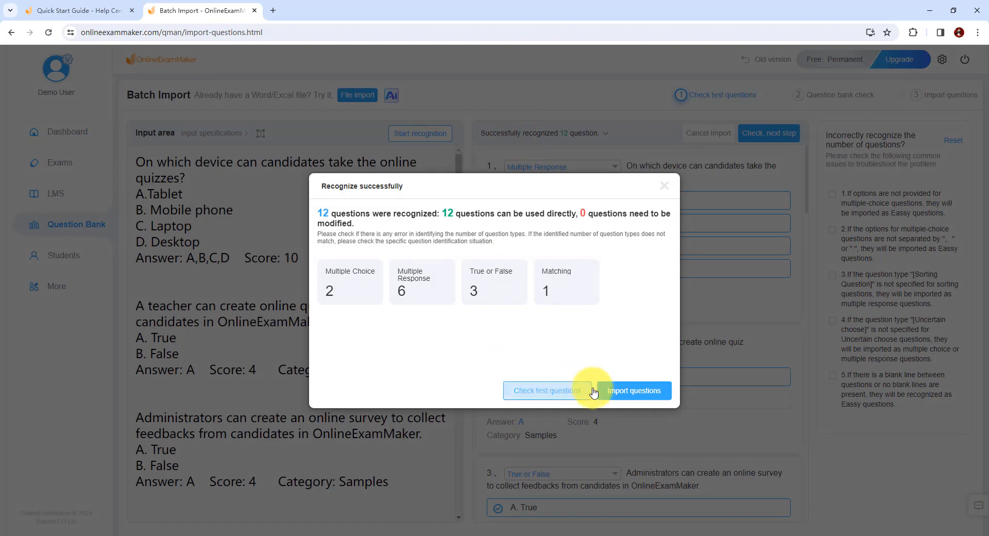
click(630, 392)
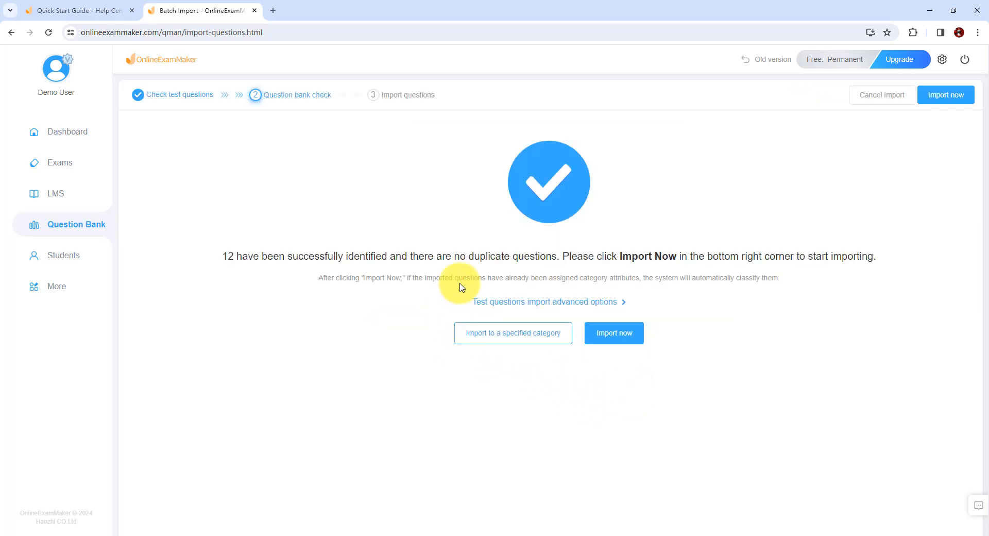
- Return to Batch Import and upload the question file Demo-Quiz-Questions.docx
mouse_move(84, 226)
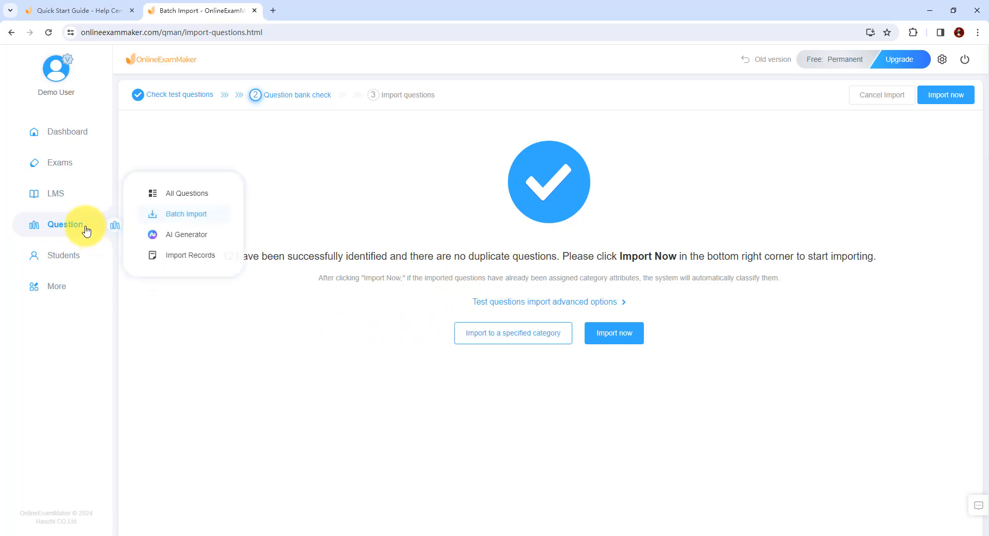
click(184, 213)
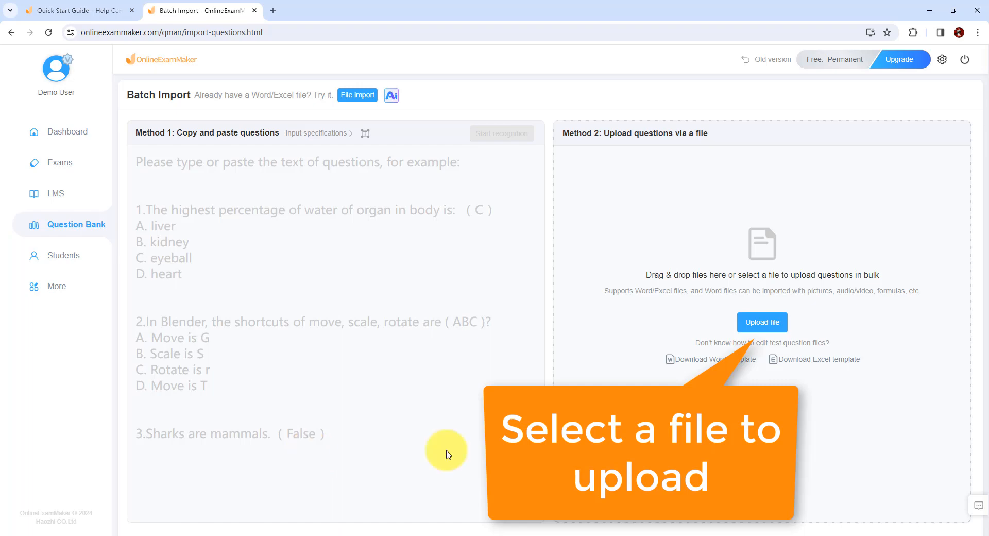
click(761, 327)
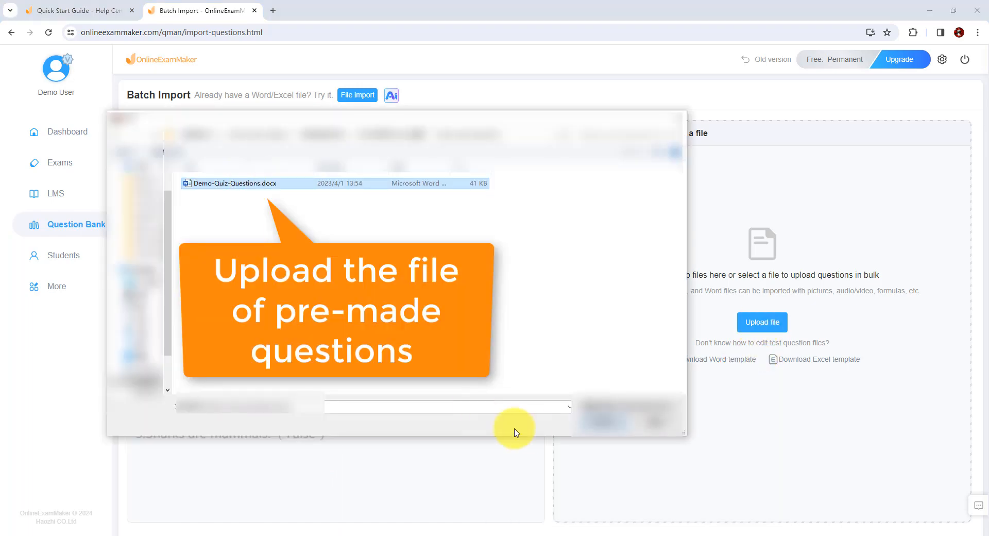
click(592, 419)
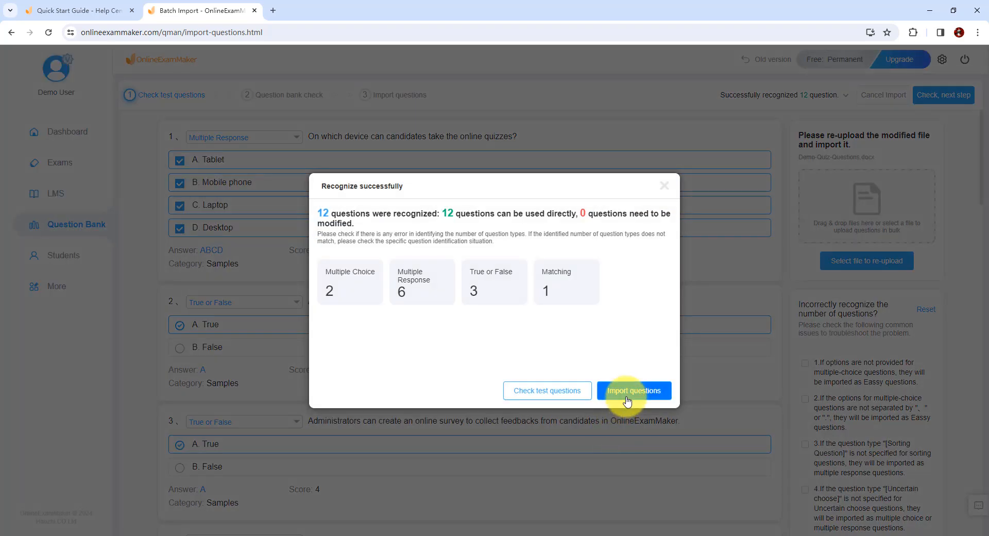
- Check the questions recognized from the uploaded file and import them into the question bank
click(550, 391)
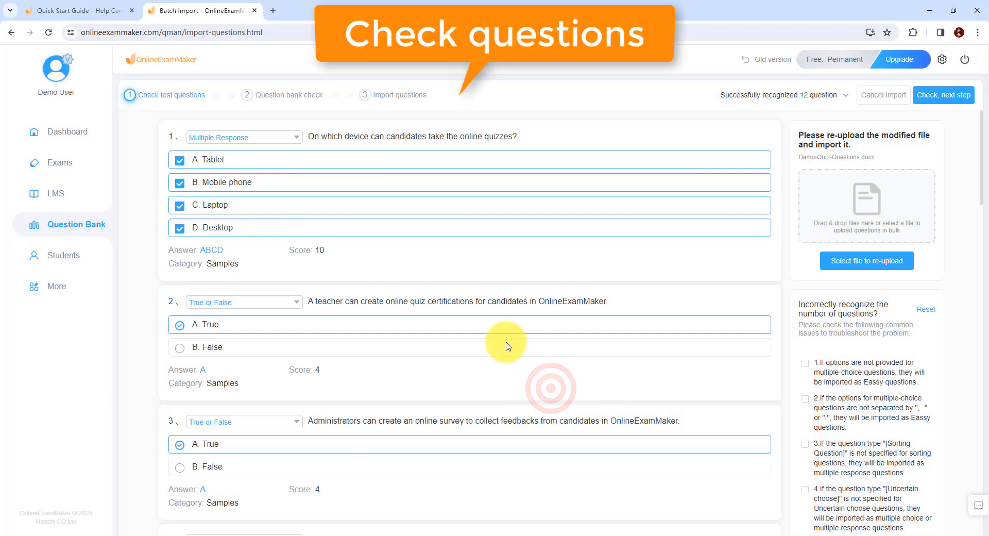
scroll(506, 360, down, 14)
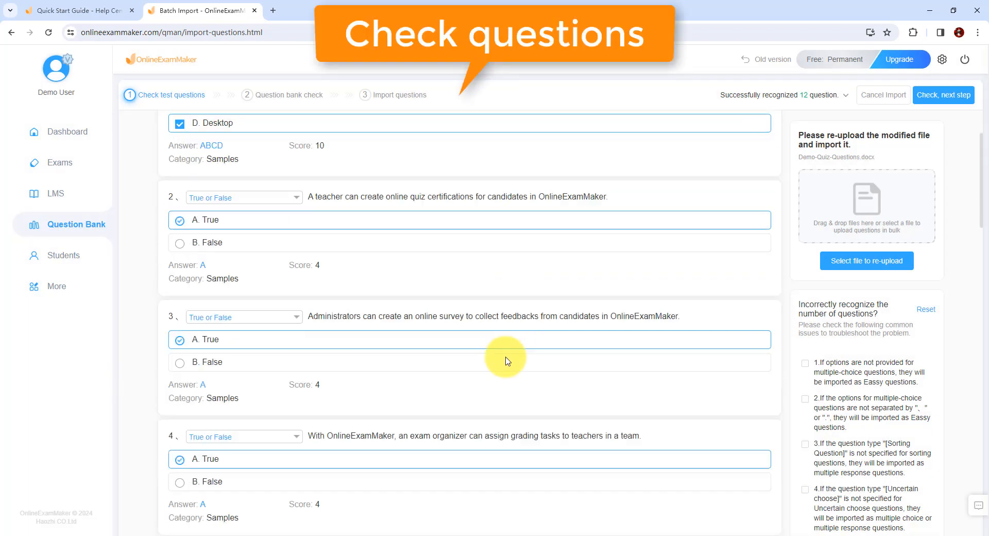
scroll(505, 360, down, 15)
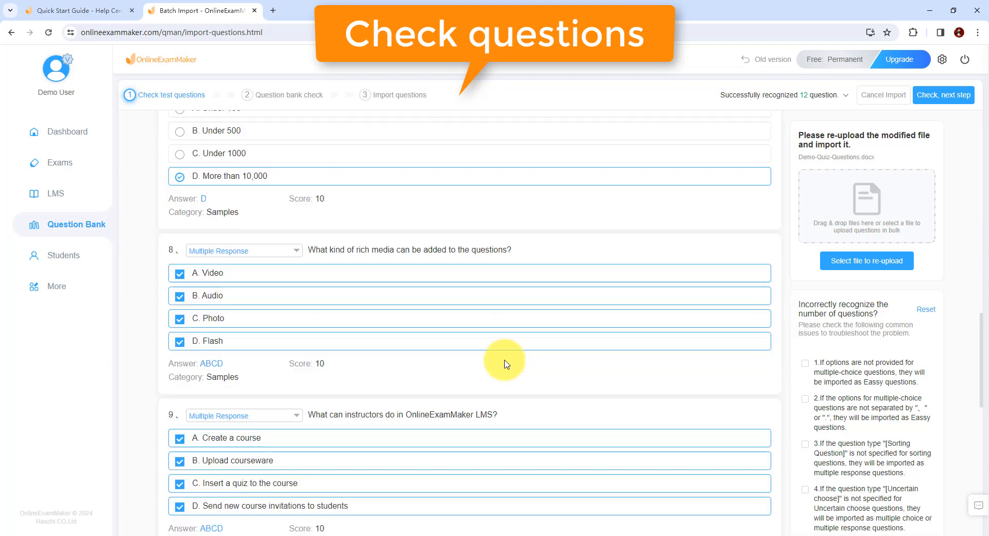
scroll(506, 365, down, 1)
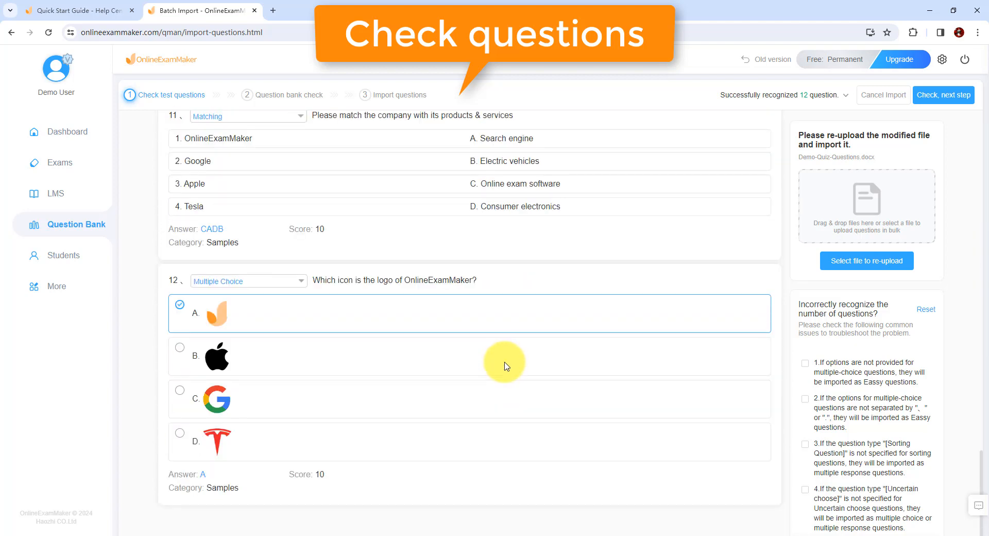
scroll(504, 365, up, 3)
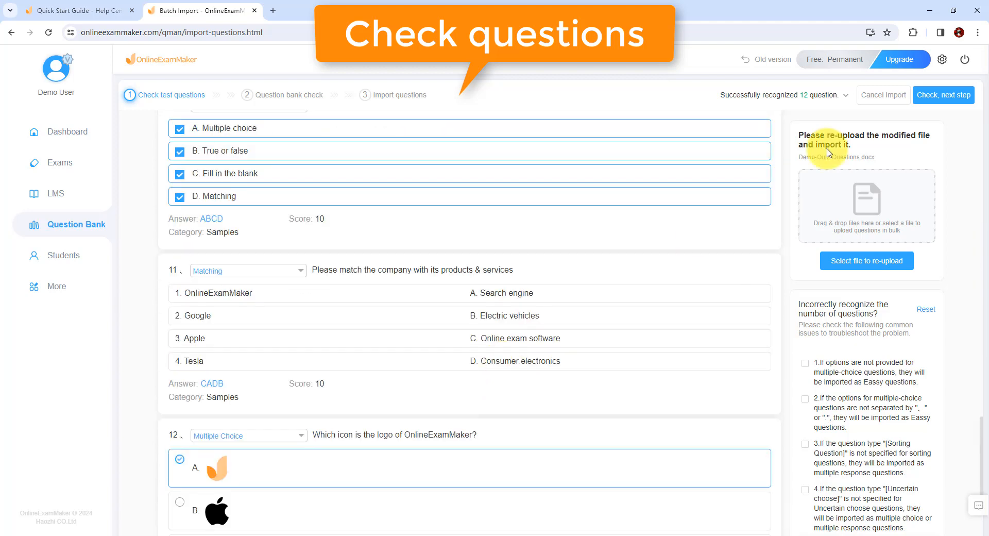
click(943, 95)
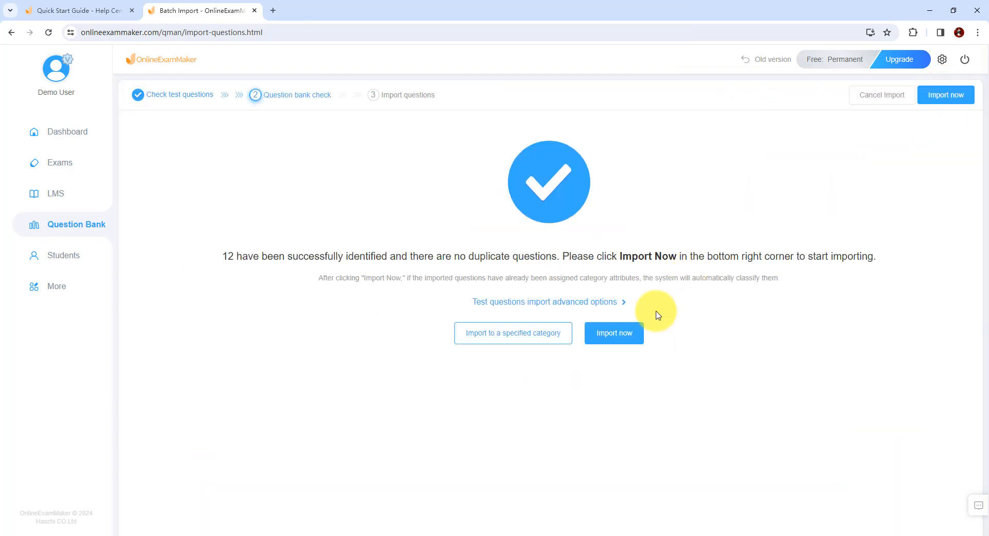
click(622, 334)
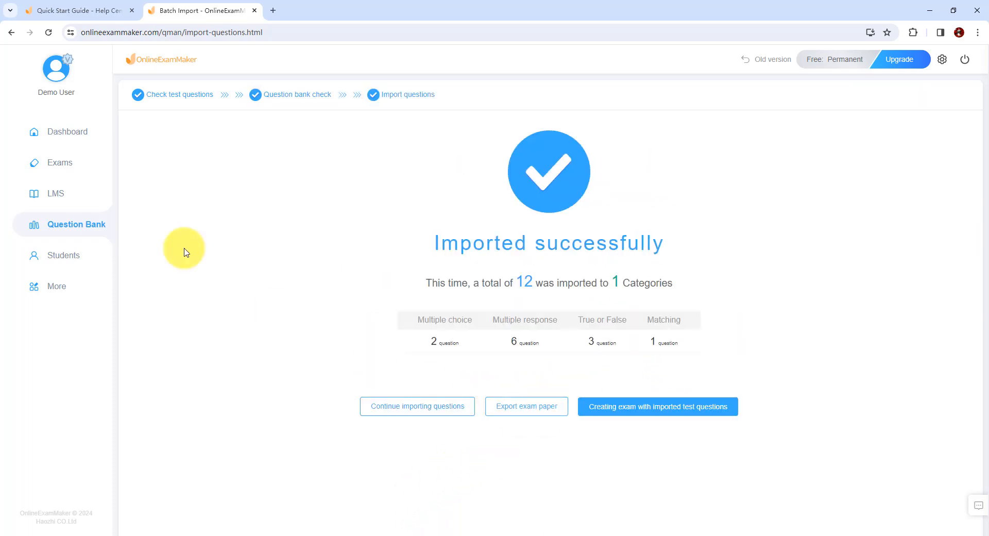
- From the list of all questions, create a new multiple-choice question with the stem "What kind of software is OnlineExamMaker?"
mouse_move(82, 221)
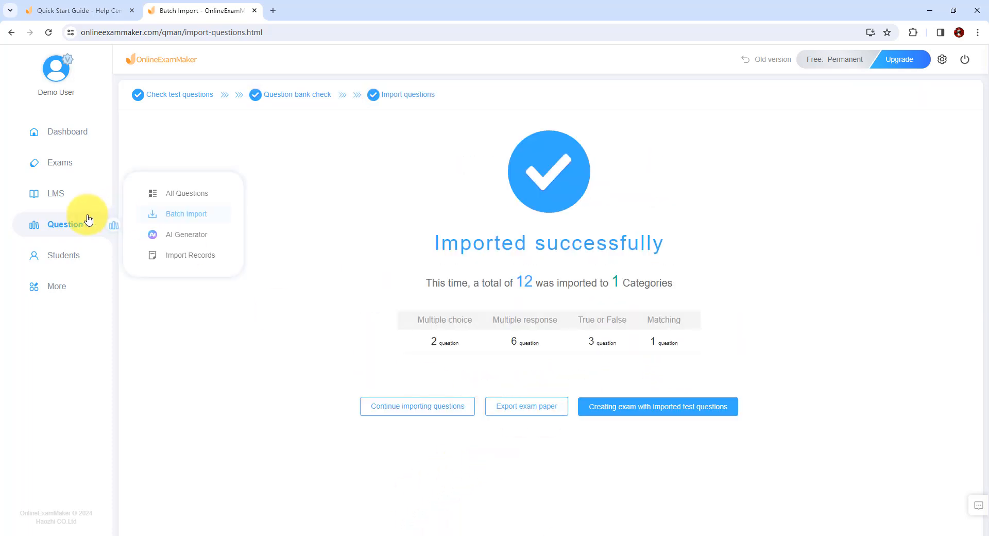
click(185, 193)
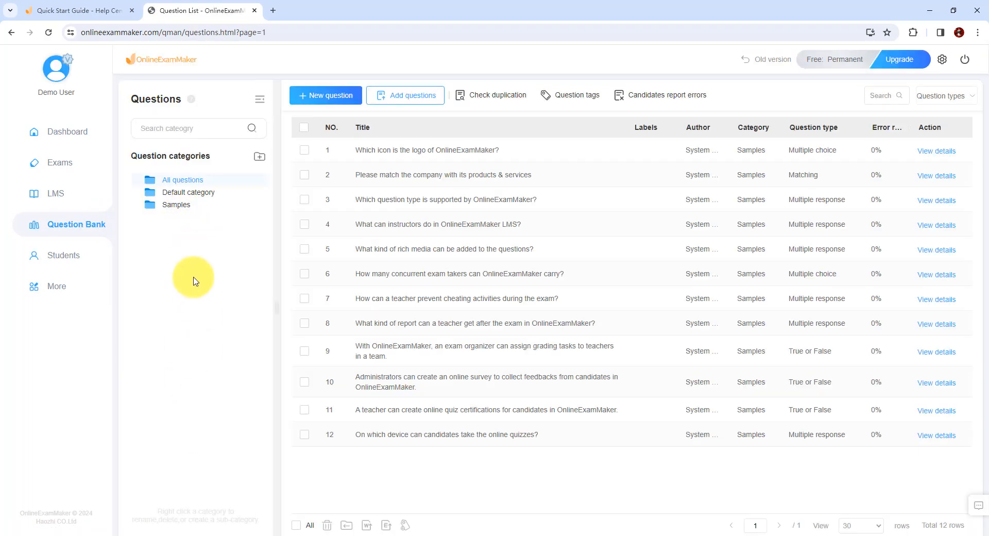
click(333, 102)
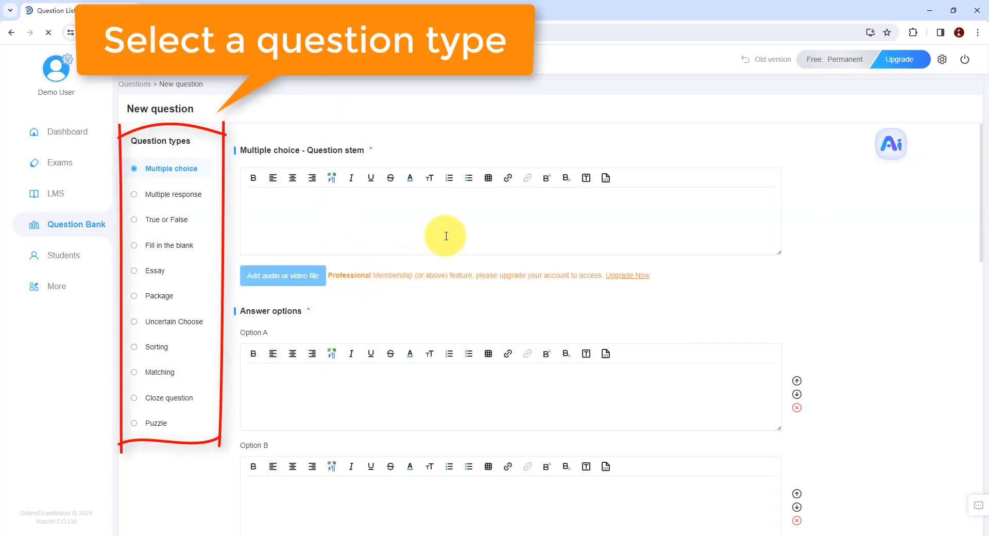
click(346, 210)
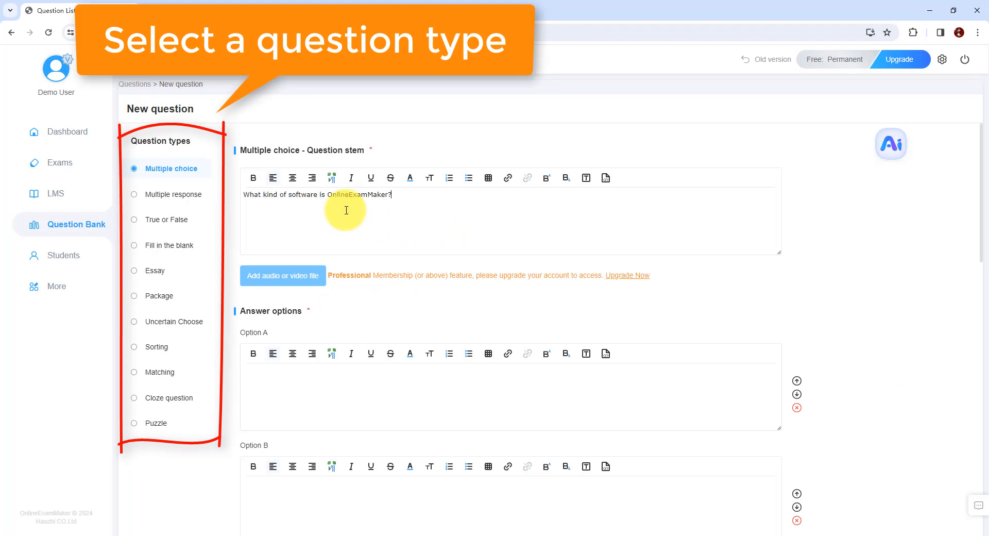
- Fill in the answer options: A "Video Editing Software", B "Online Exam Making Software", C "Photo Editing Software" and D "CRM"
click(291, 380)
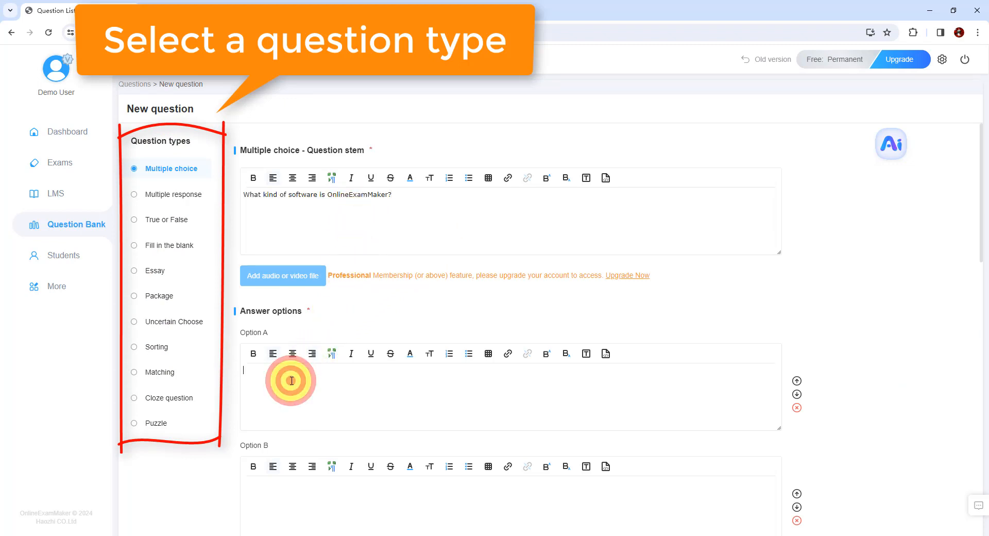
text(Video Editing )
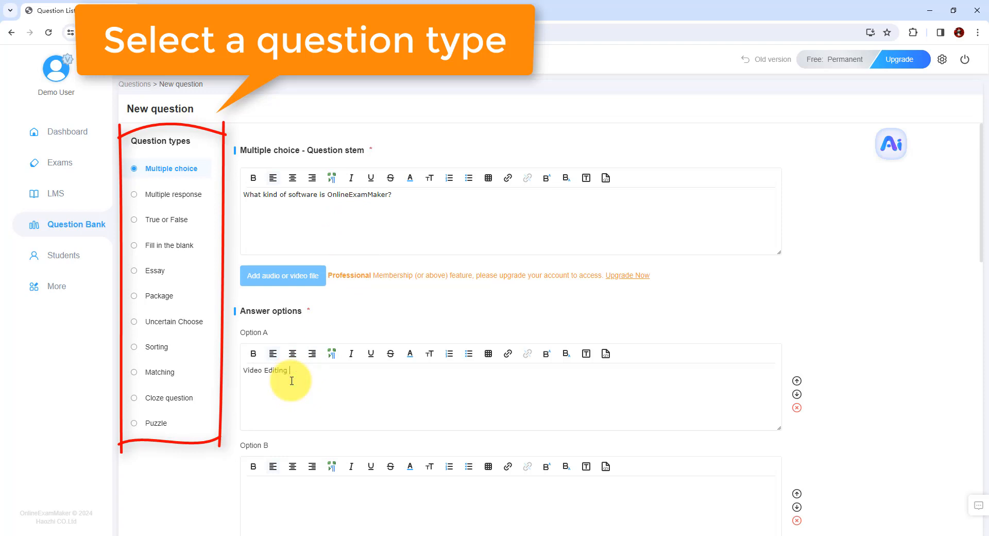
text(Software)
click(274, 492)
text(Online Exam)
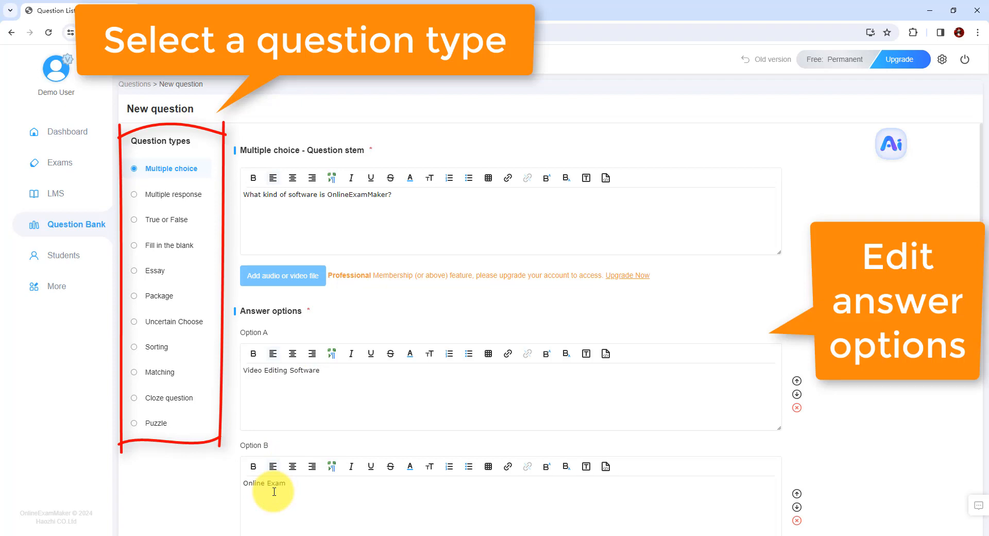
text( Making Software)
scroll(301, 414, down, 4)
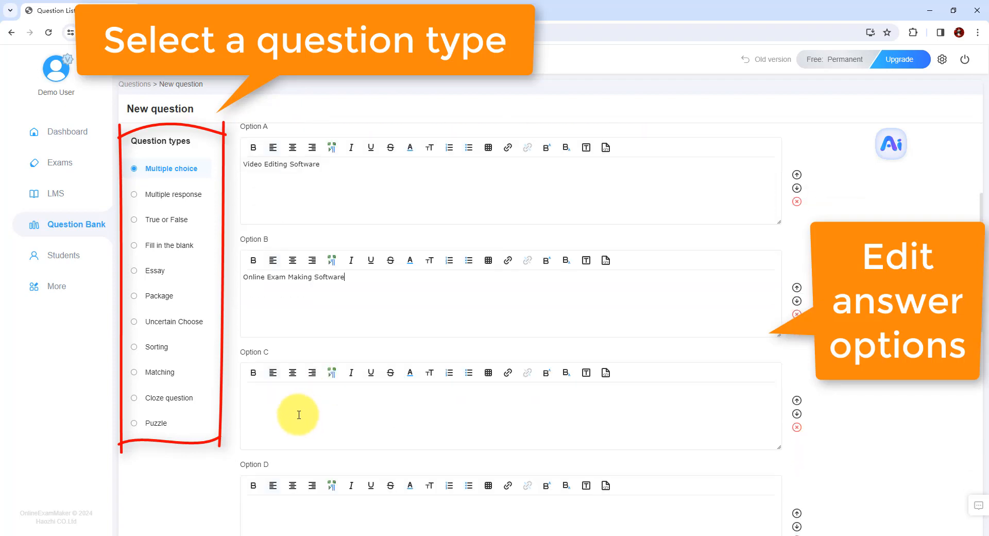
click(282, 404)
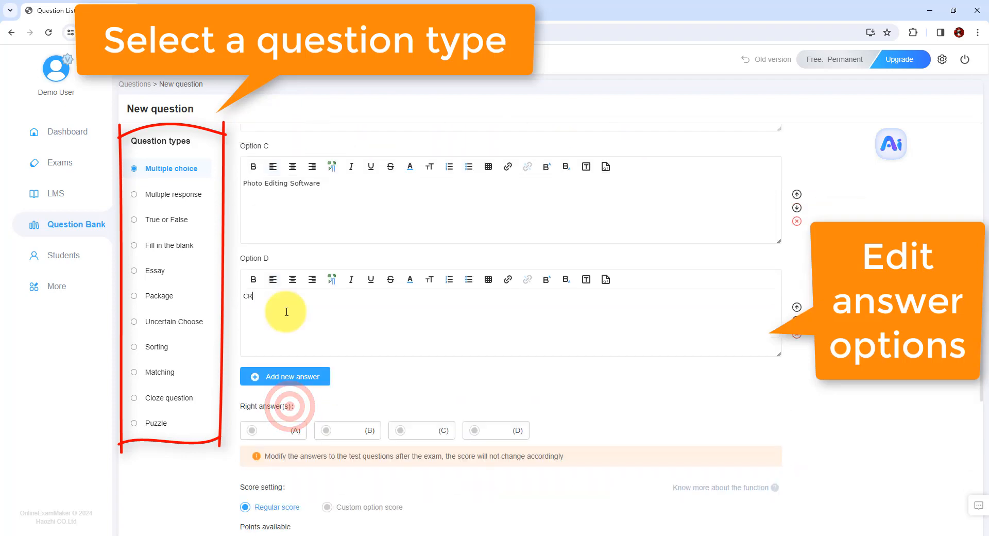
text(M)
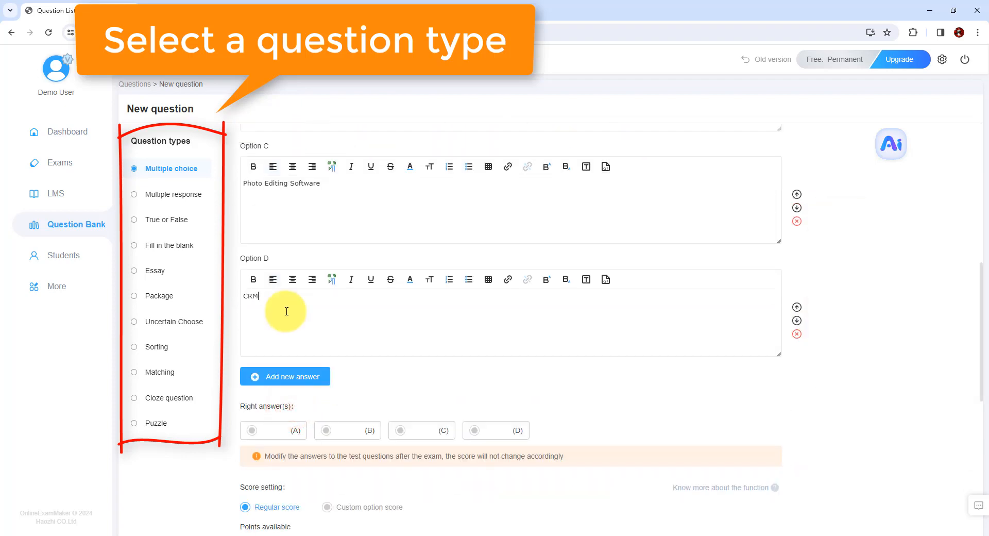
- Mark option B as the right answer and set the question's available points to 10
click(350, 429)
scroll(279, 345, down, 4)
triple_click(258, 341)
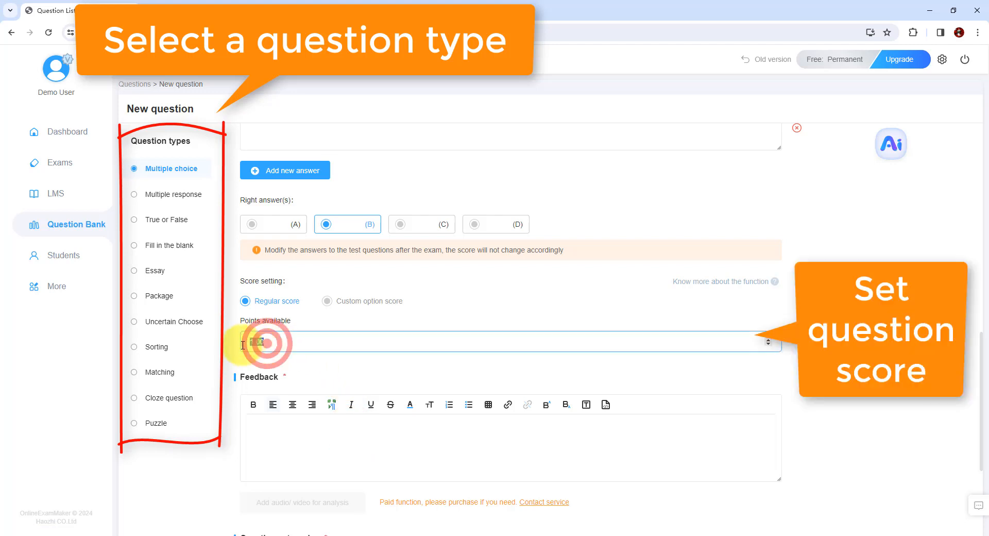
text(10)
- Enter the feedback "OnlineExamMaker is powerful online exam making software for teachers and trainers." and save the question
click(309, 435)
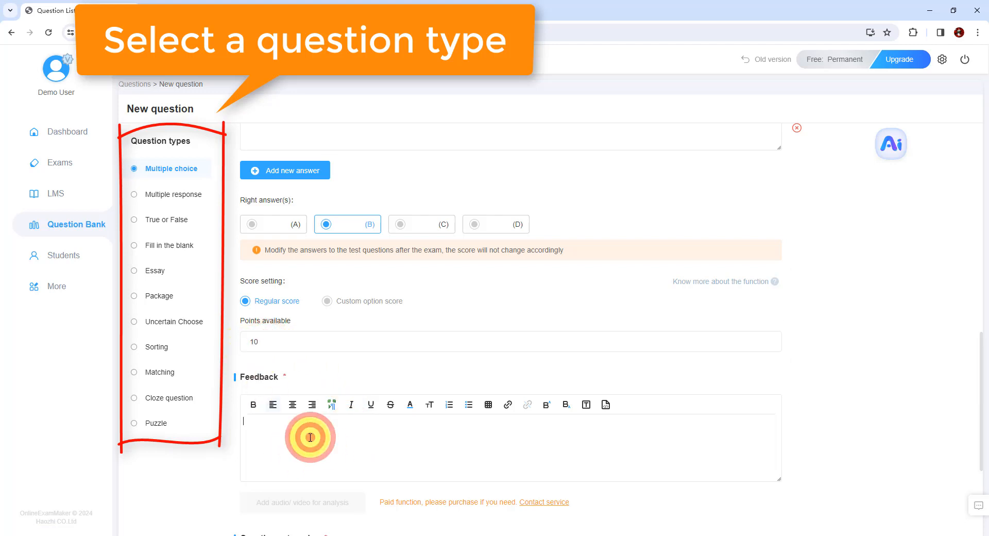
scroll(310, 437, down, 1)
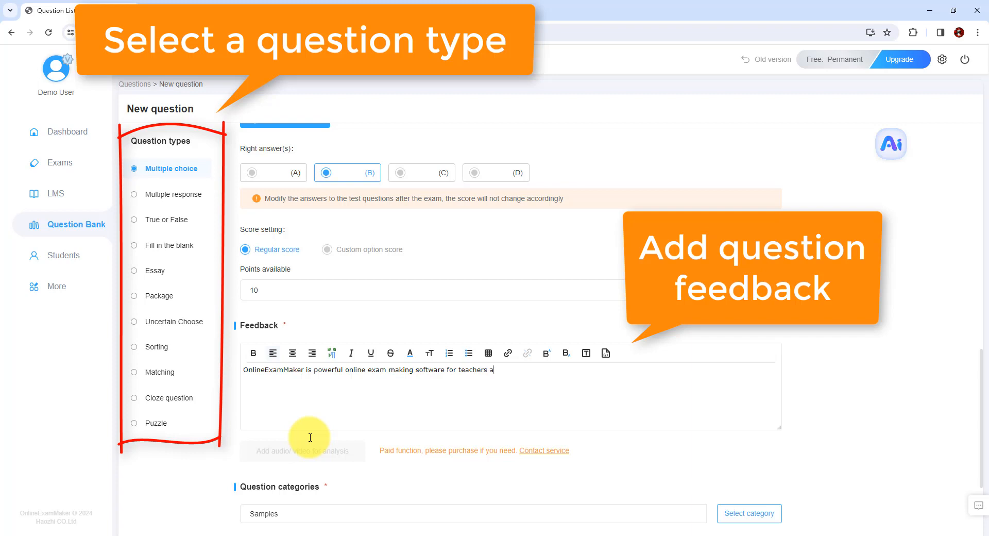
scroll(396, 404, down, 3)
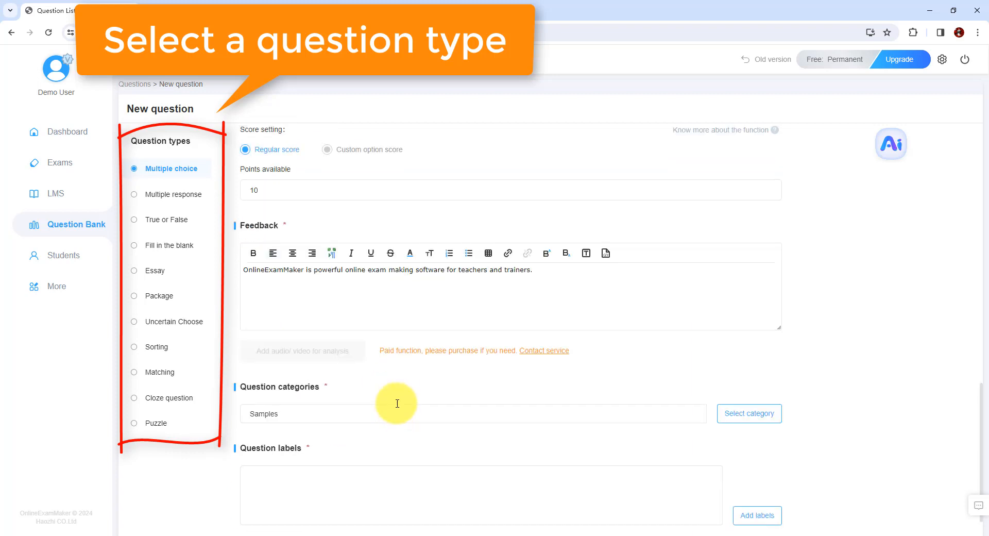
click(273, 513)
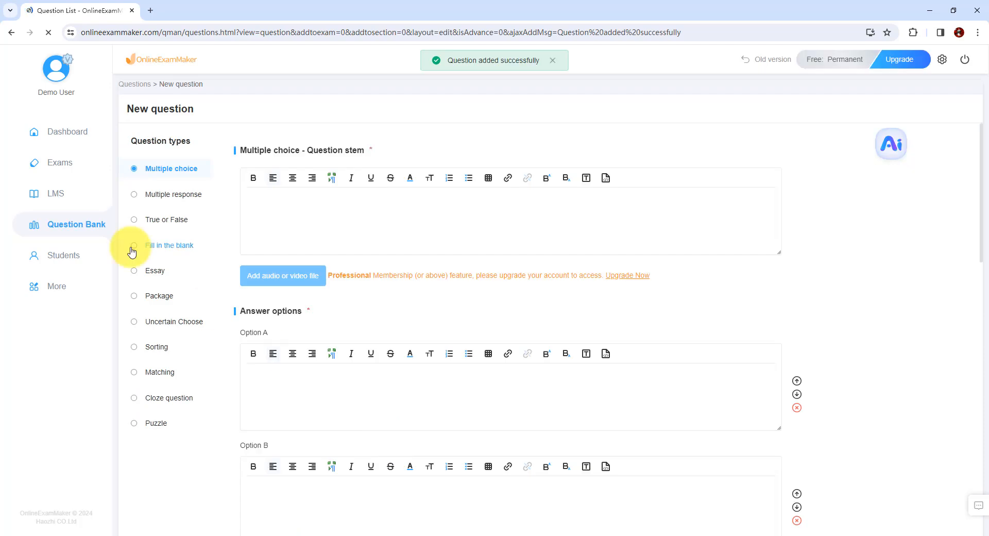
- Return to the list of all questions, open the AI Generator and switch it to generating by topic
mouse_move(108, 224)
click(178, 194)
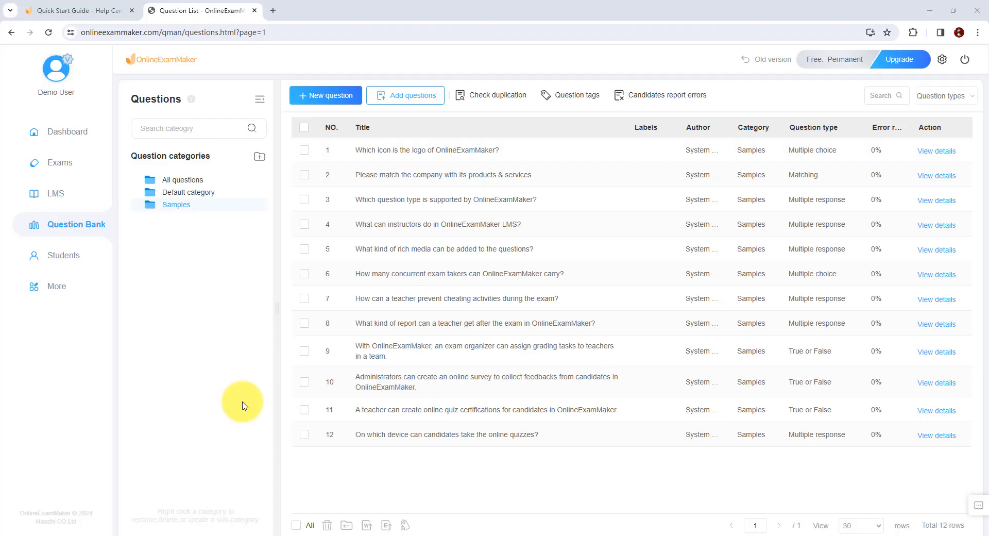
mouse_move(79, 229)
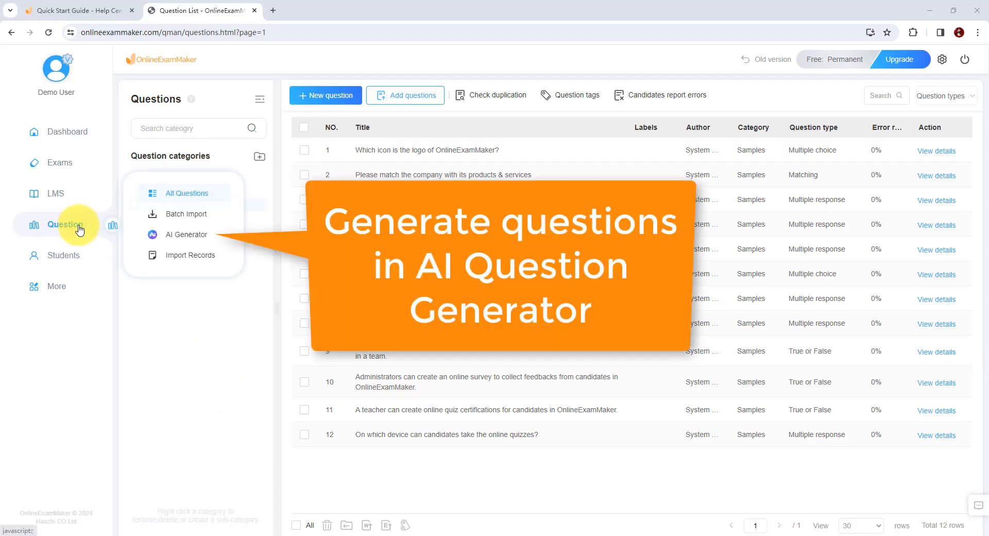
click(171, 237)
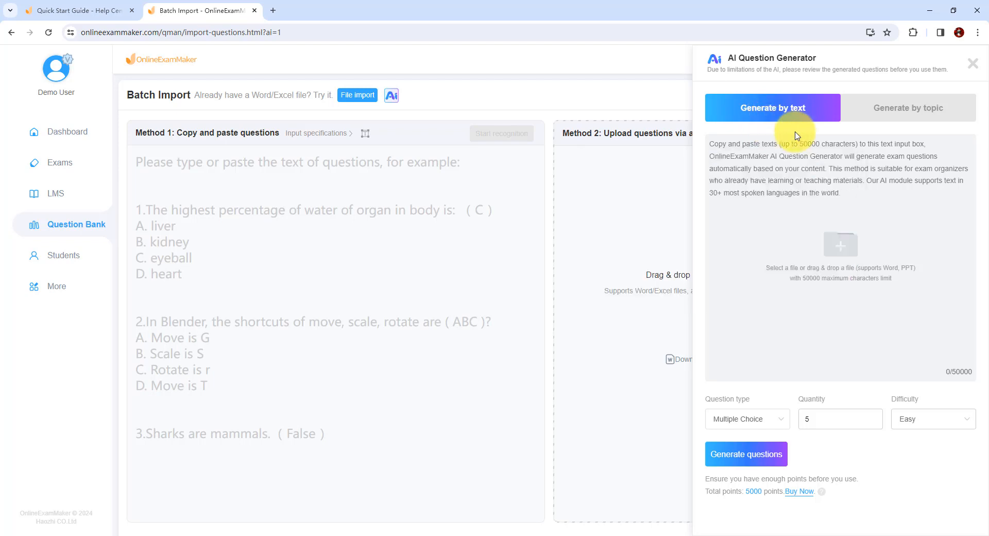
click(897, 112)
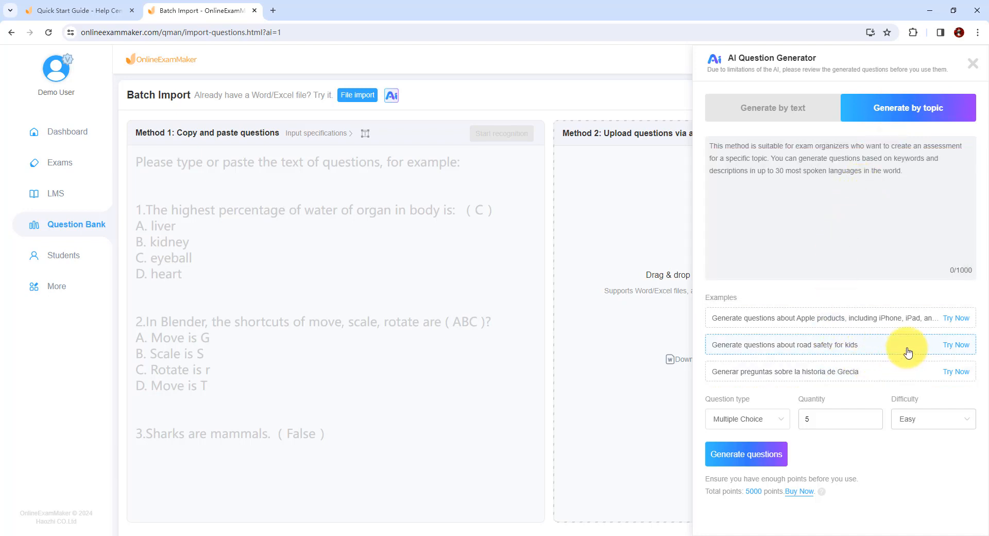
- Generate 5 easy multiple-choice questions from the example prompt "Generate questions about road safety for kids"
click(959, 348)
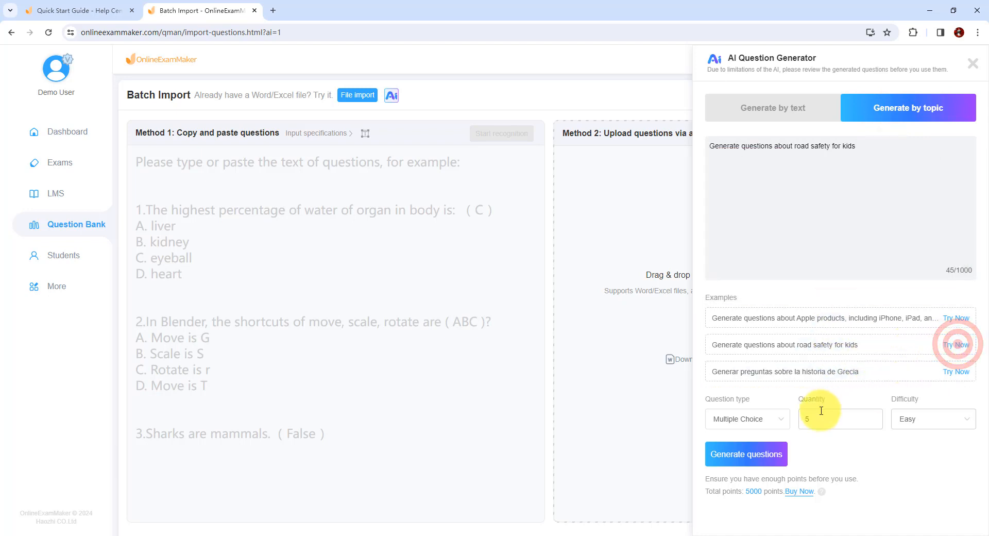
click(787, 424)
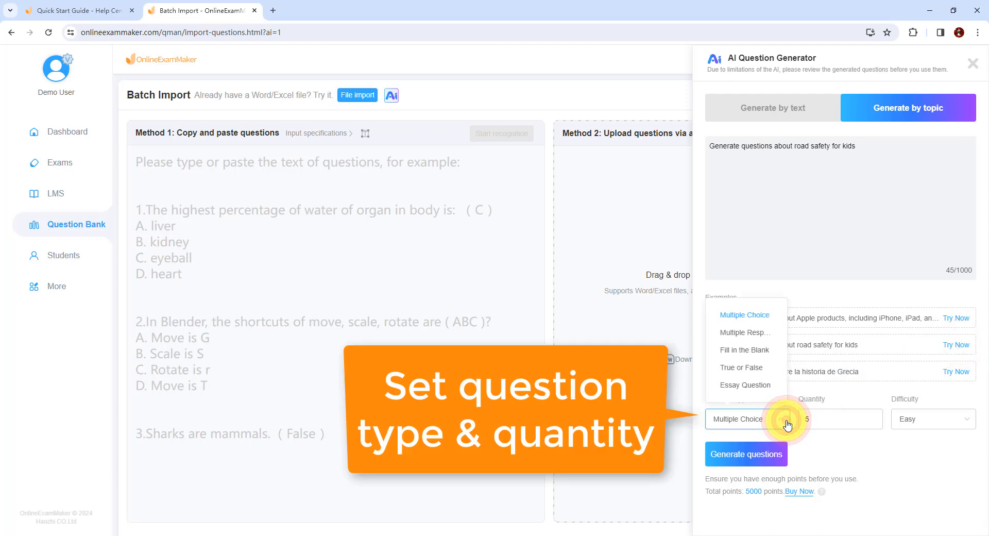
click(786, 422)
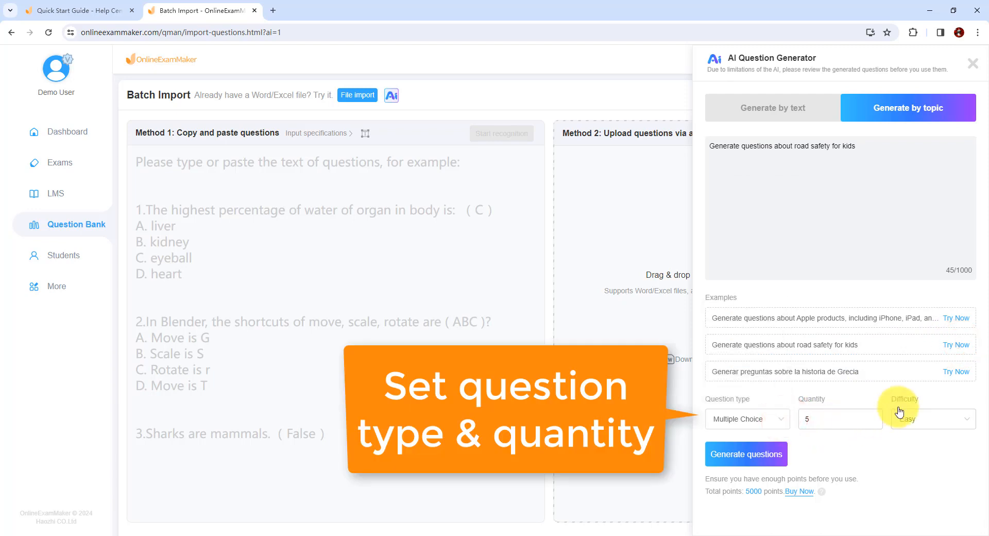
click(755, 456)
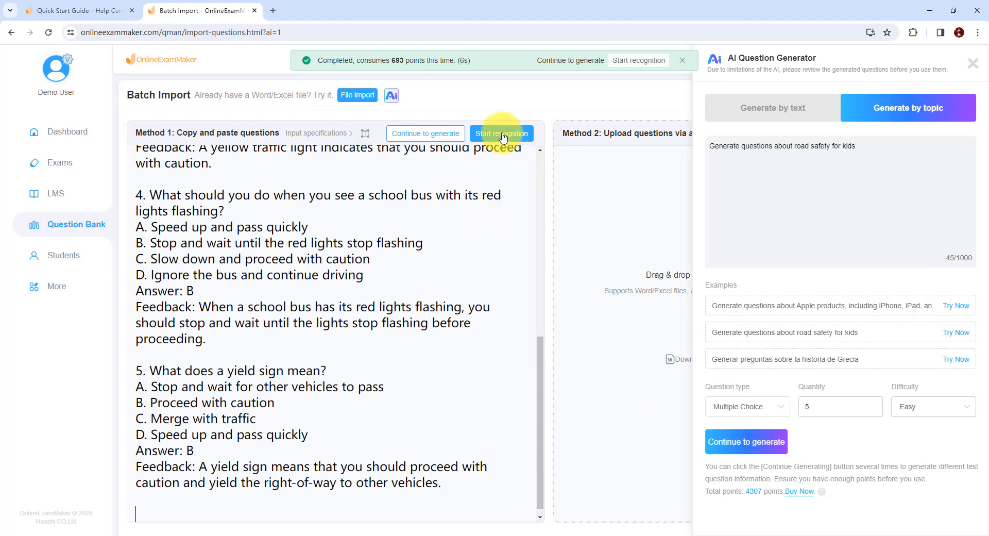
- Run recognition on the AI-generated road safety questions and import them
click(502, 133)
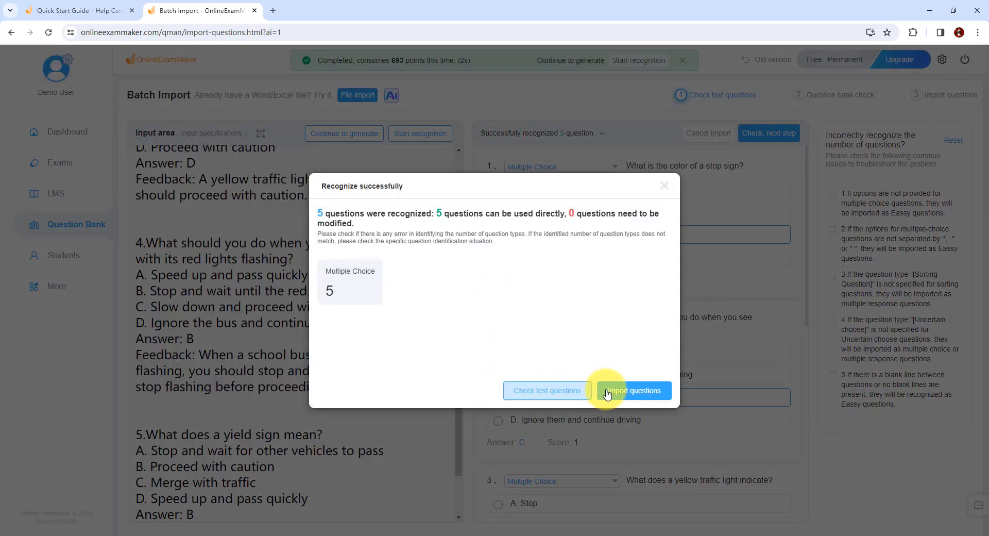
click(627, 392)
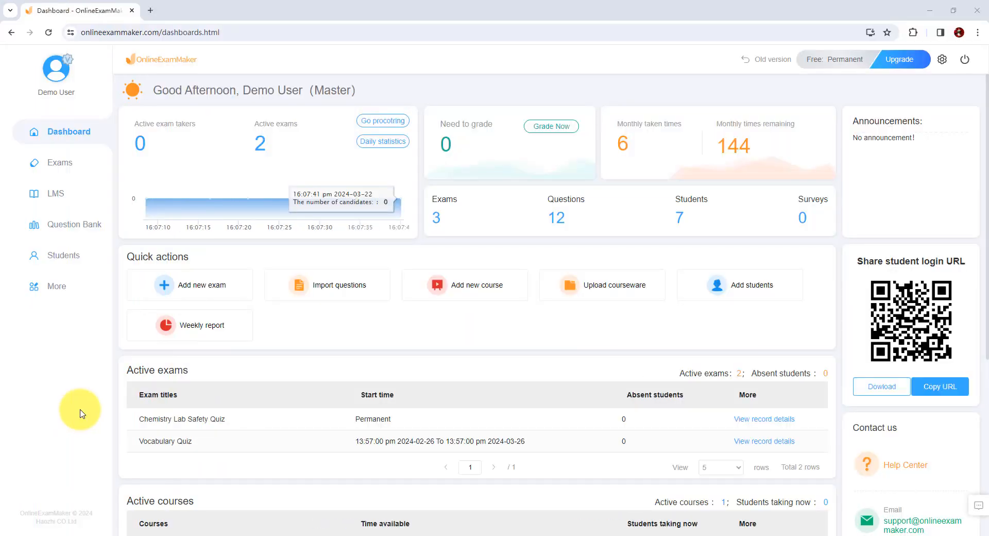
- From the list of all exams, create a new exam titled "Sample: Introduction to OnlineExamMaker Quiz"
mouse_move(62, 173)
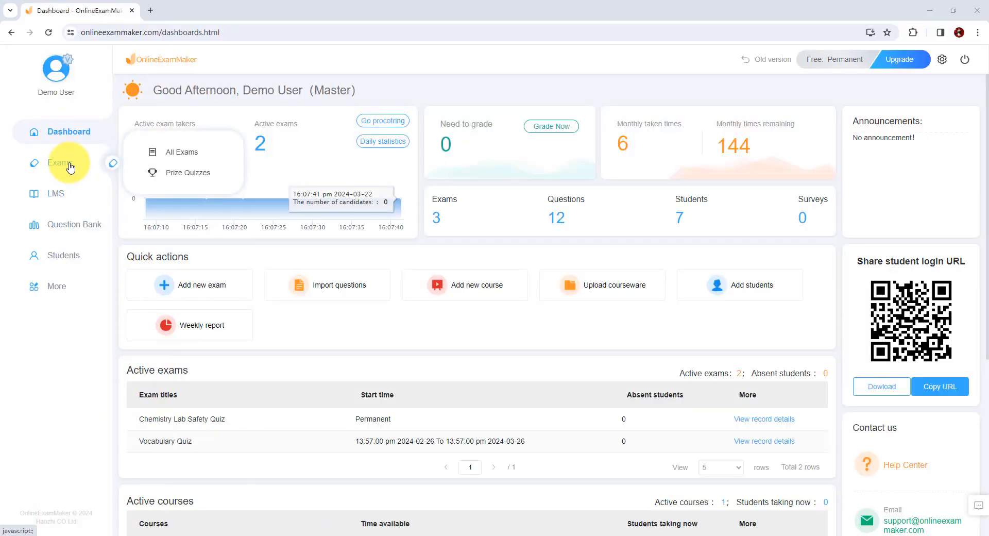
click(178, 151)
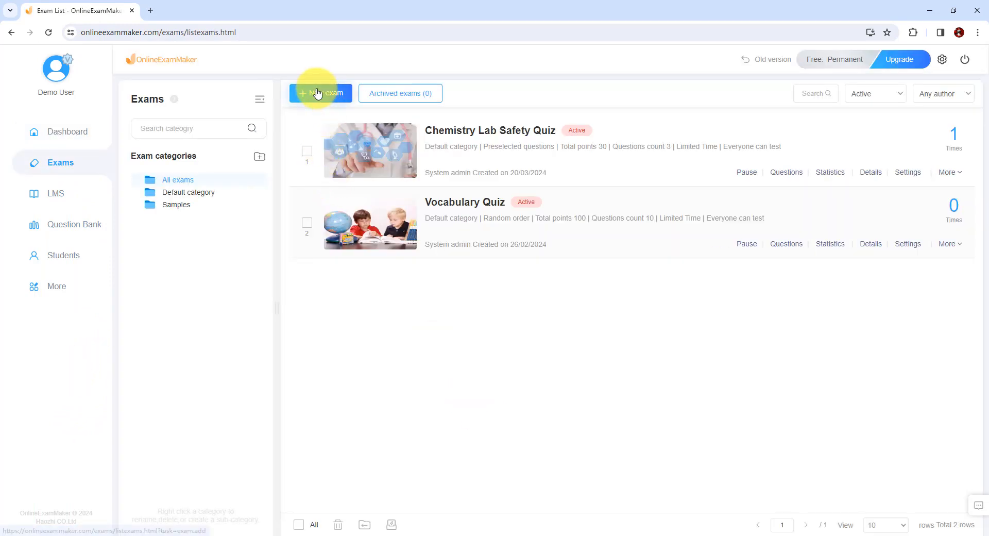
click(318, 93)
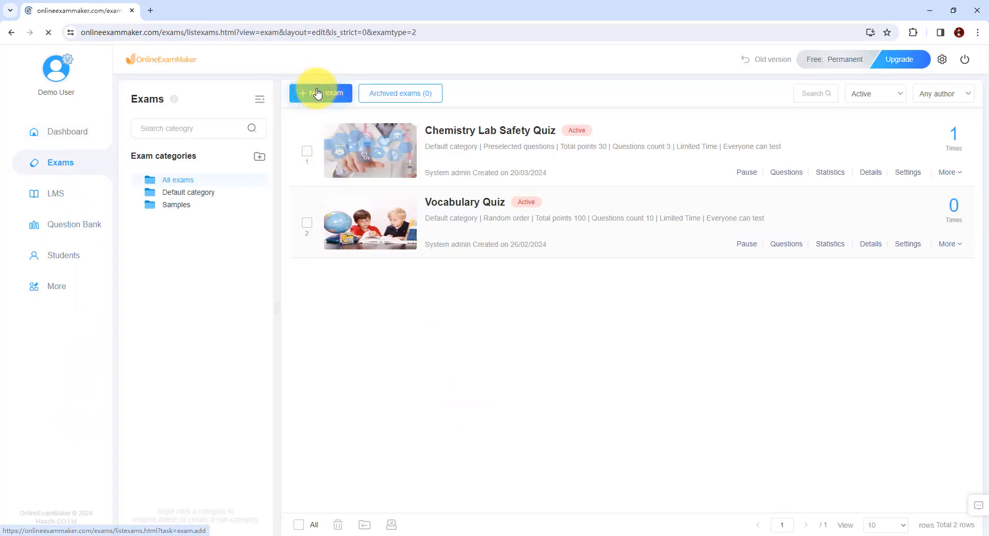
text(S)
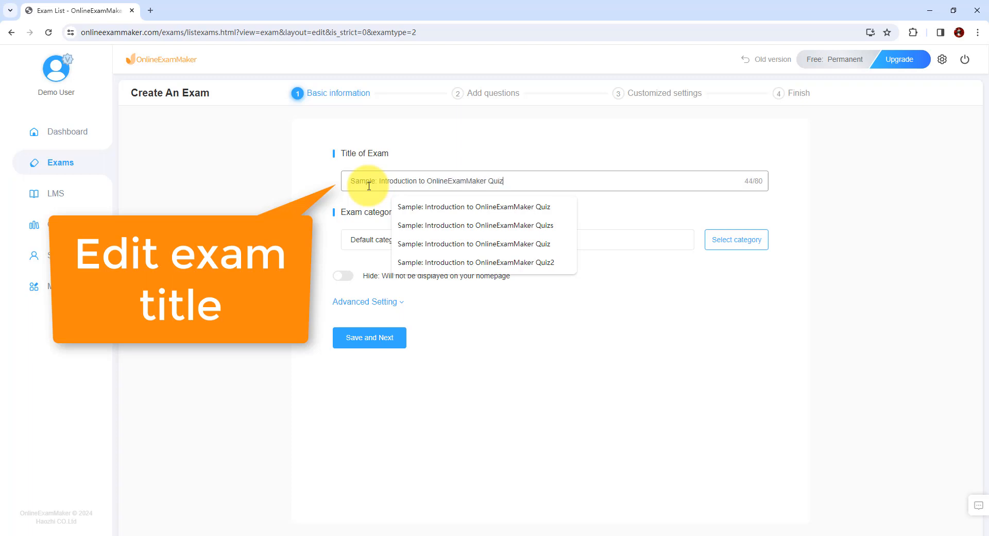
click(531, 188)
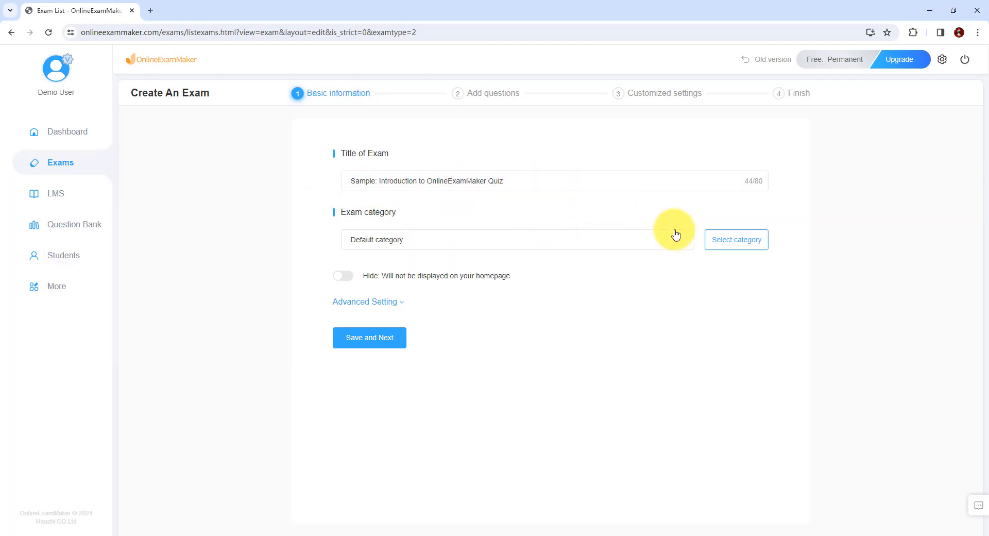
- Select Default category as the exam category and save the basic information to proceed to adding questions
click(725, 239)
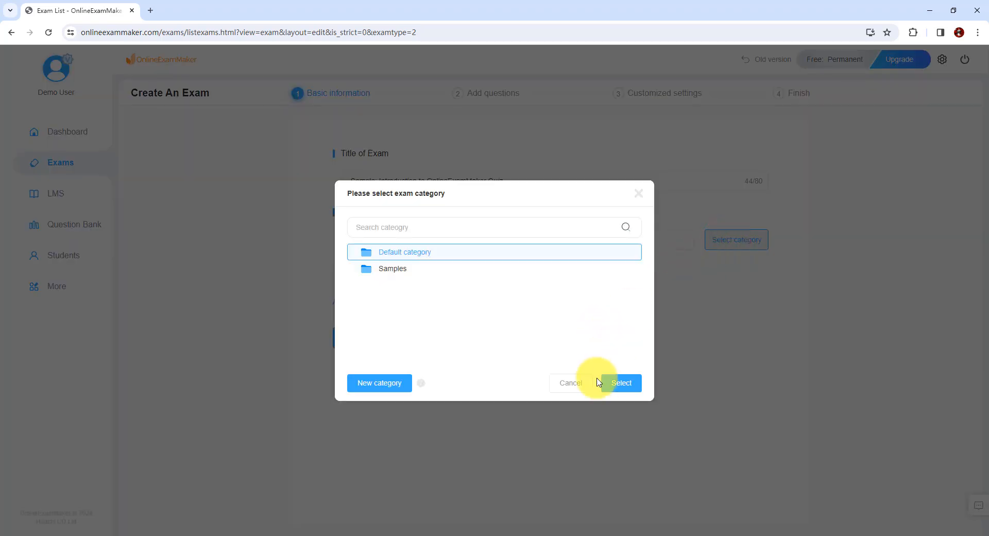
click(618, 385)
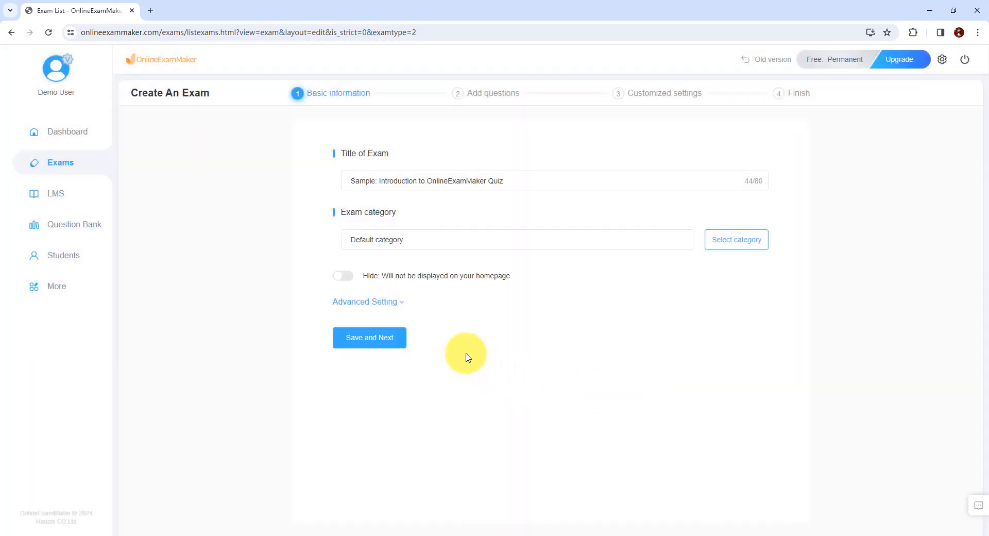
click(384, 339)
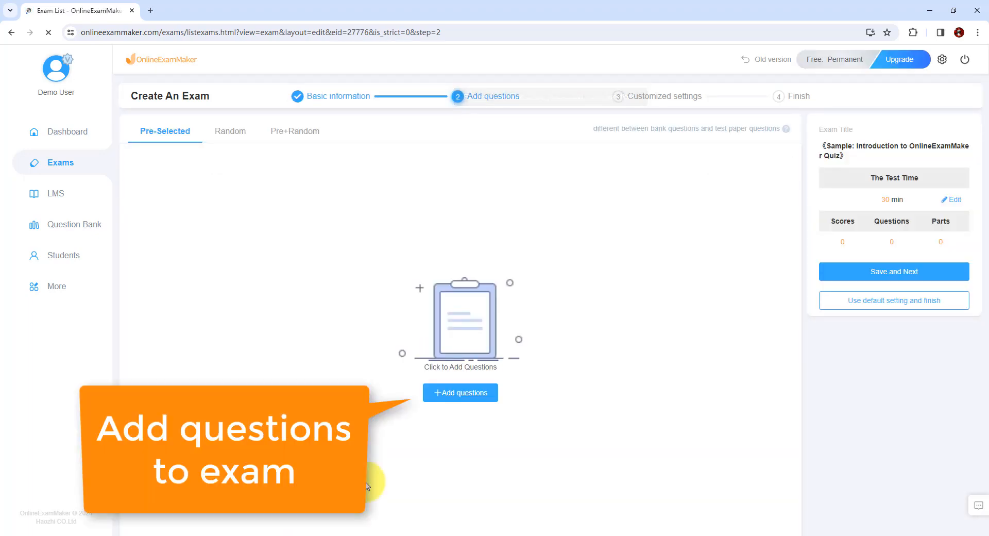
- Add all questions of the Samples category in the question bank to the exam
click(464, 393)
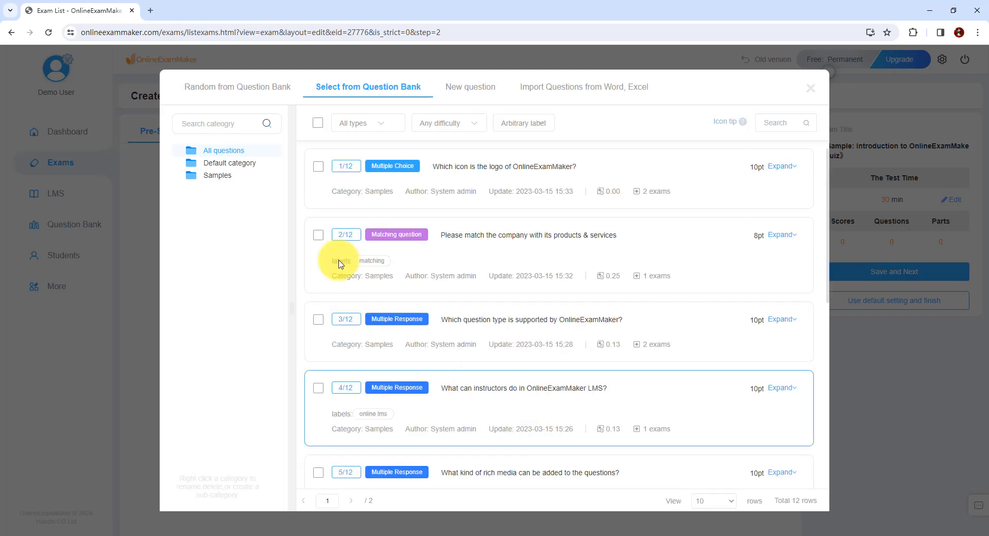
click(218, 177)
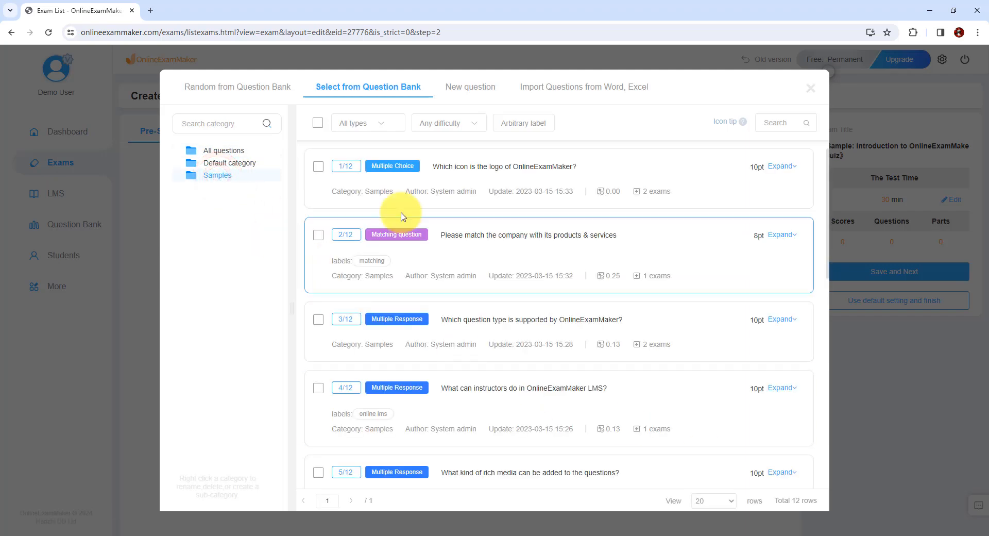
click(317, 122)
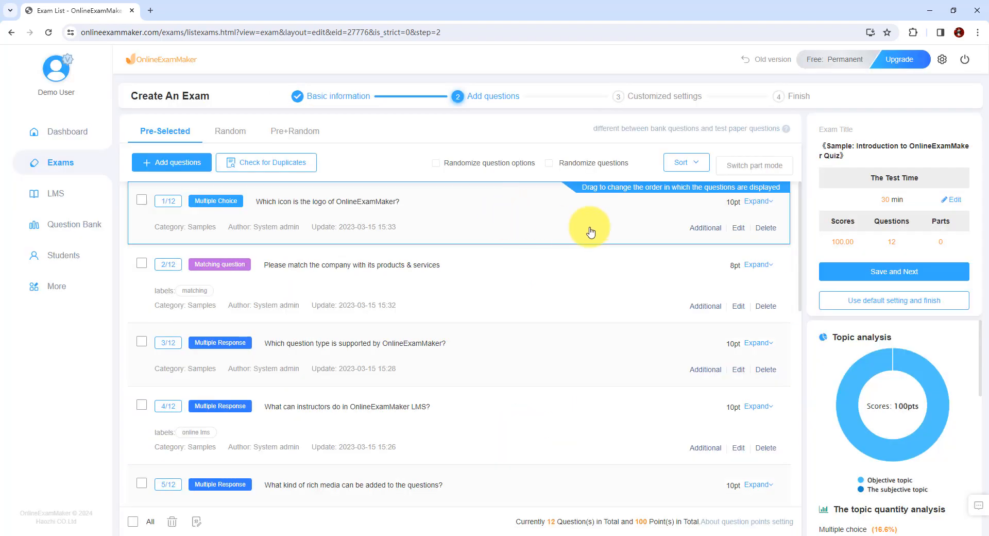
- Expand the question about the OnlineExamMaker logo and look over its options and the other questions added to the exam
click(766, 206)
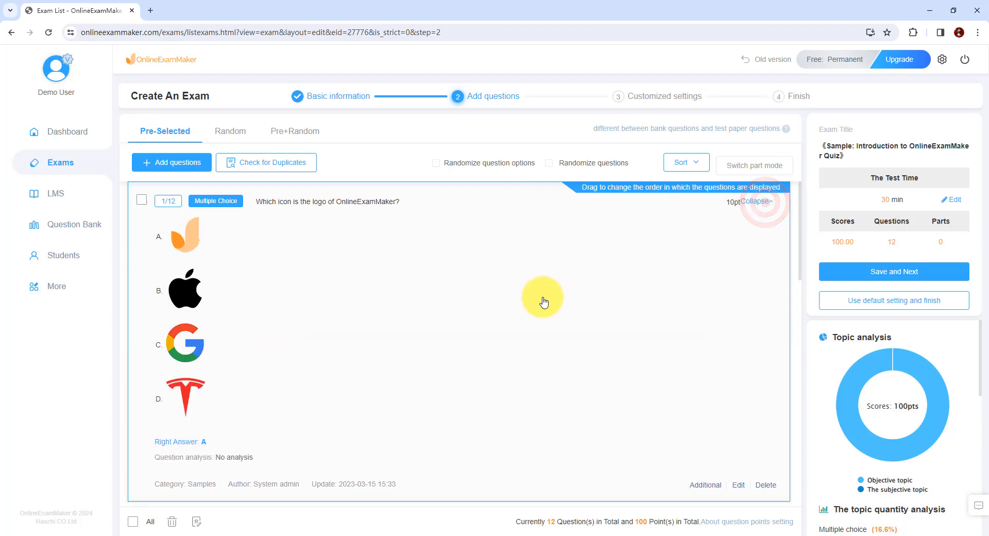
scroll(528, 313, down, 3)
scroll(528, 313, up, 3)
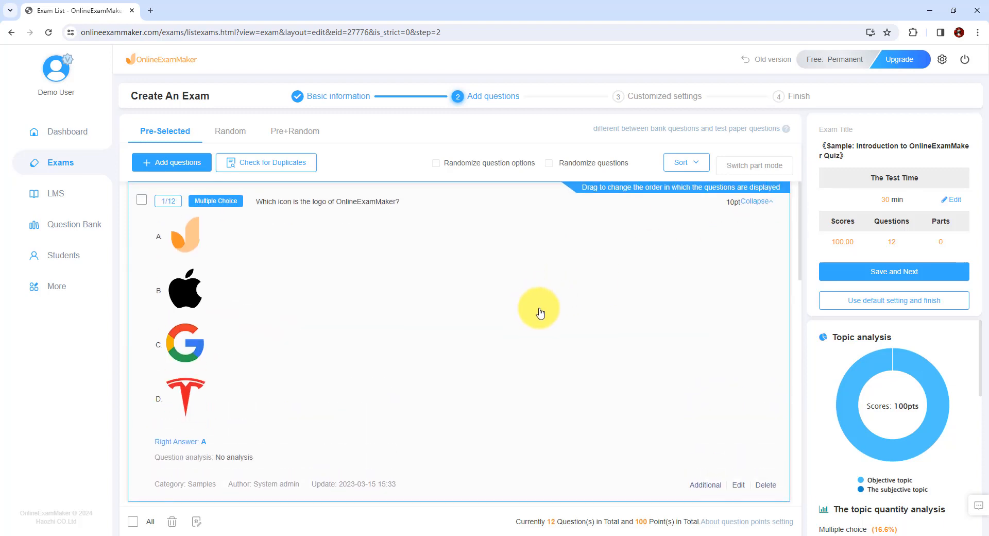
scroll(625, 287, down, 5)
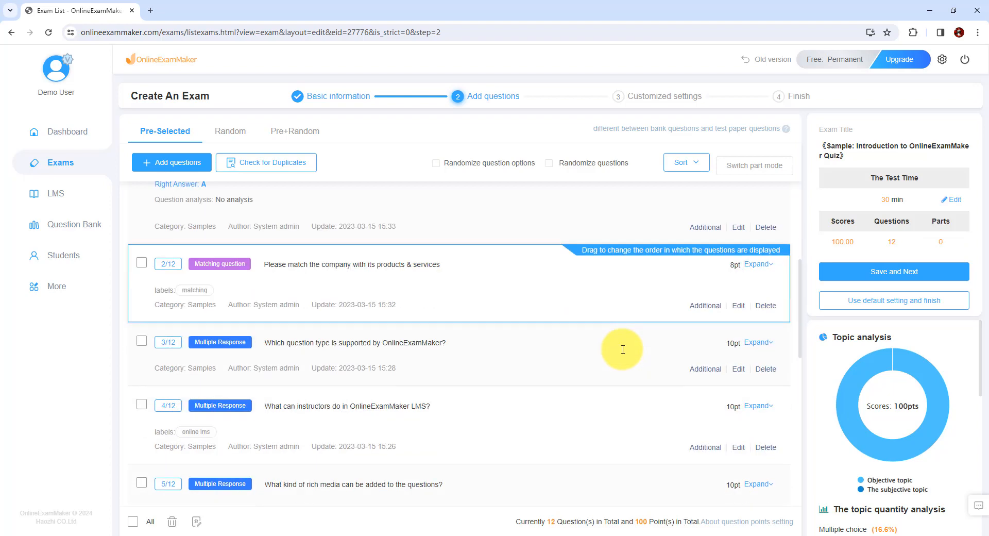
scroll(623, 349, up, 2)
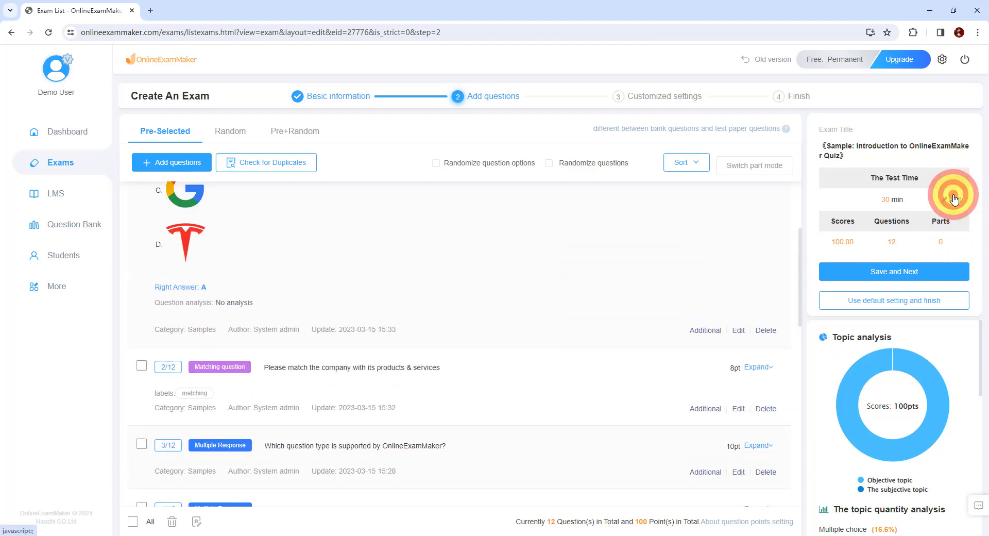
- Confirm an overall exam time limit of 30 minutes and save the question selection to proceed to the customized settings
click(954, 199)
click(513, 348)
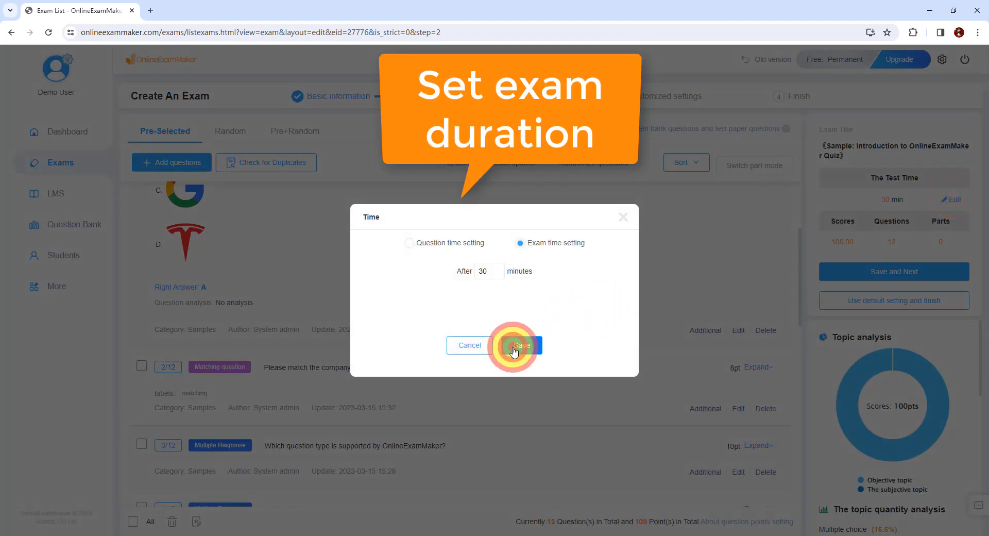
click(880, 272)
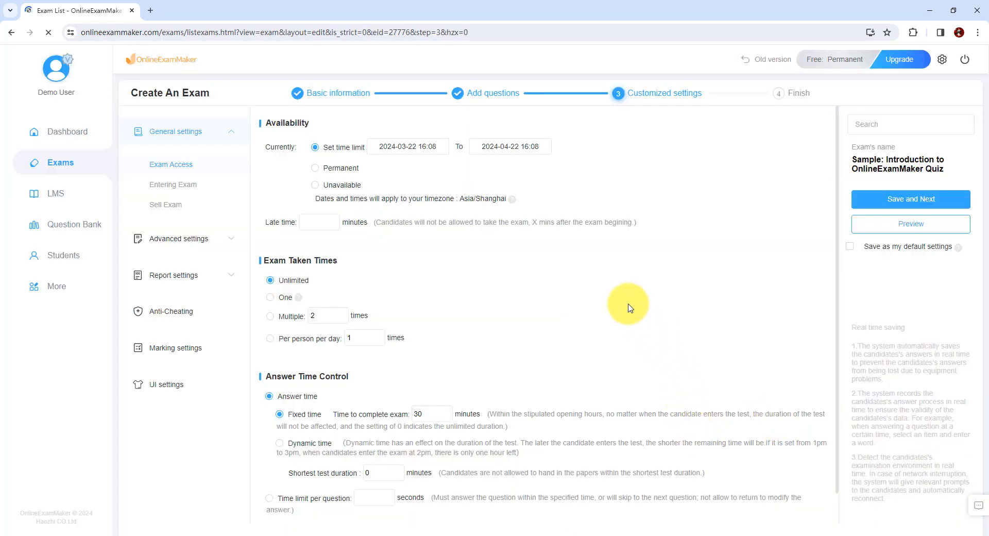
- In the exam entry settings, add Email to the information collected from candidates and delete the Full Name field
click(175, 186)
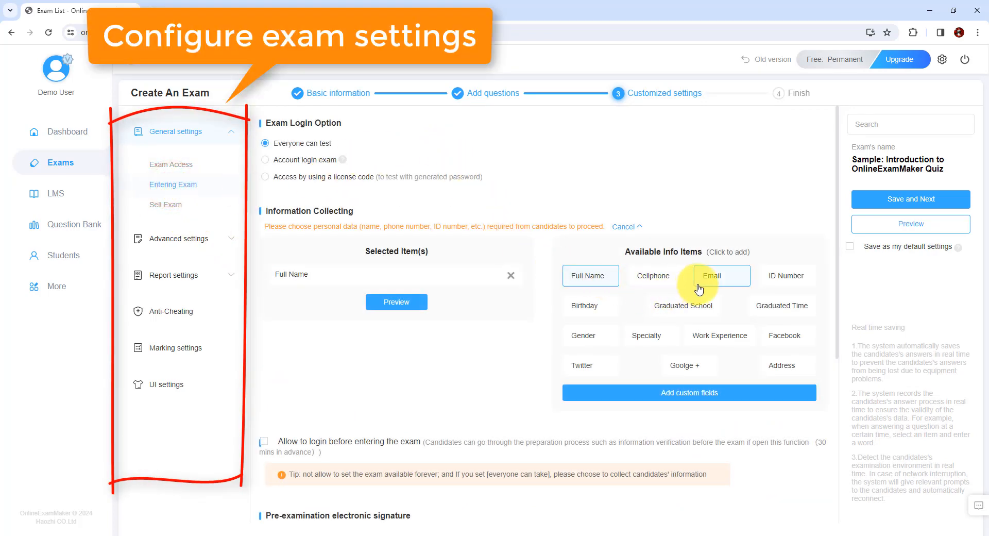
drag(711, 278, 371, 288)
click(511, 304)
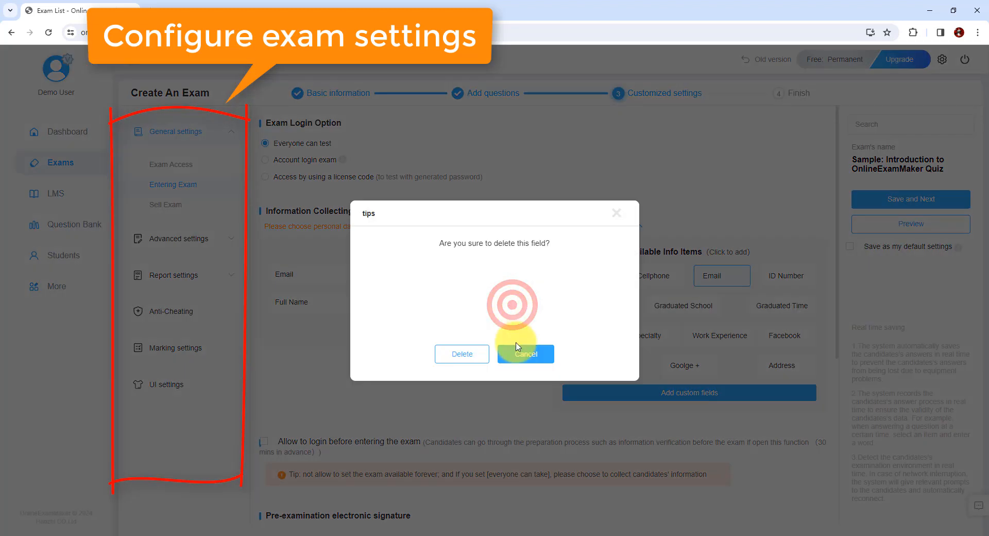
click(469, 355)
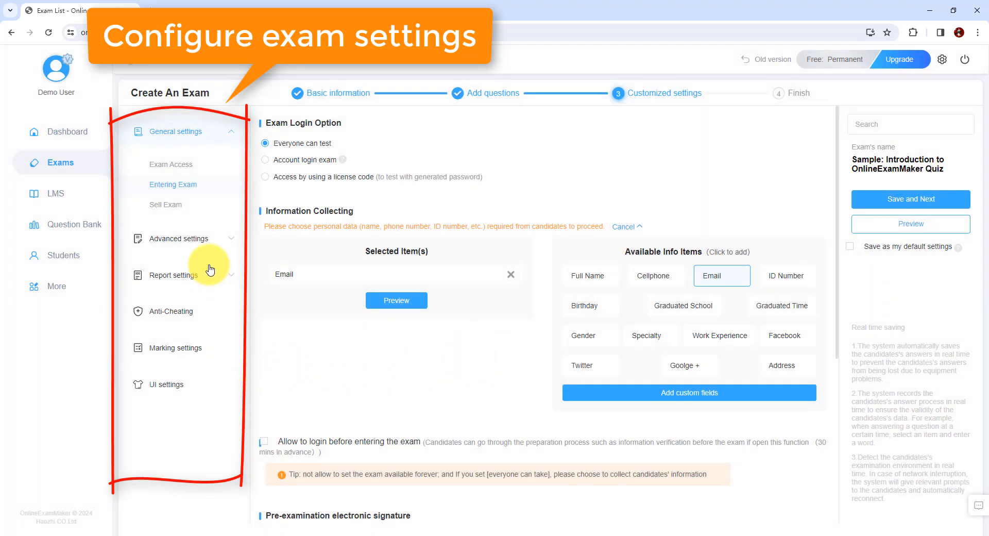
- Look over the advanced exam settings for essay questions, audio play times and answer rules
click(194, 237)
scroll(253, 344, down, 3)
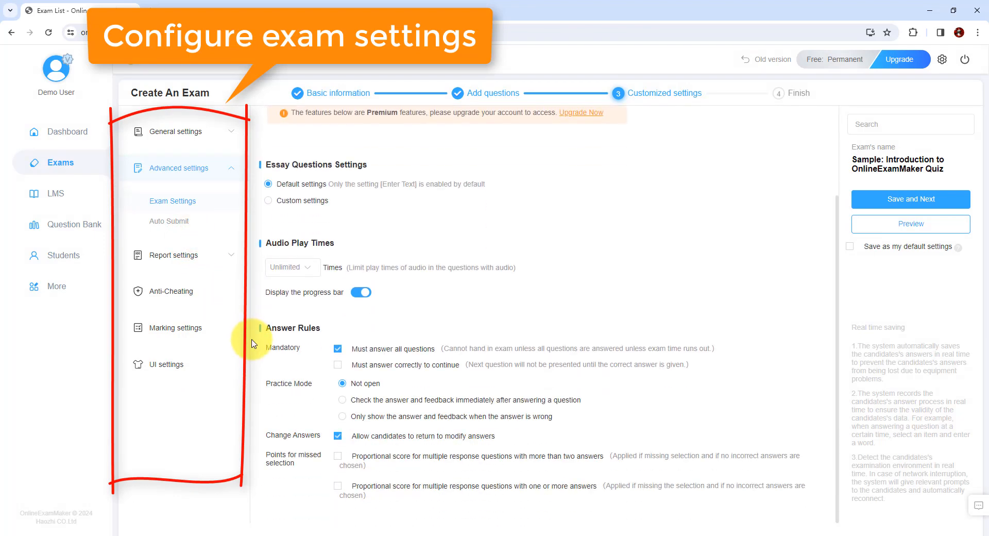
scroll(253, 344, up, 3)
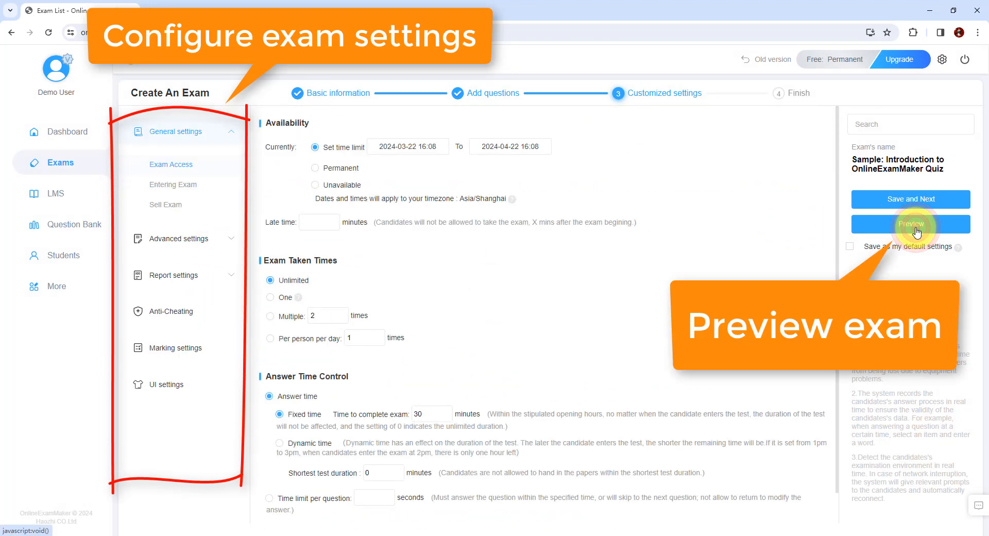
- Preview the exam, start the test with a candidate e-mail, and answer the logo question with option A
click(915, 226)
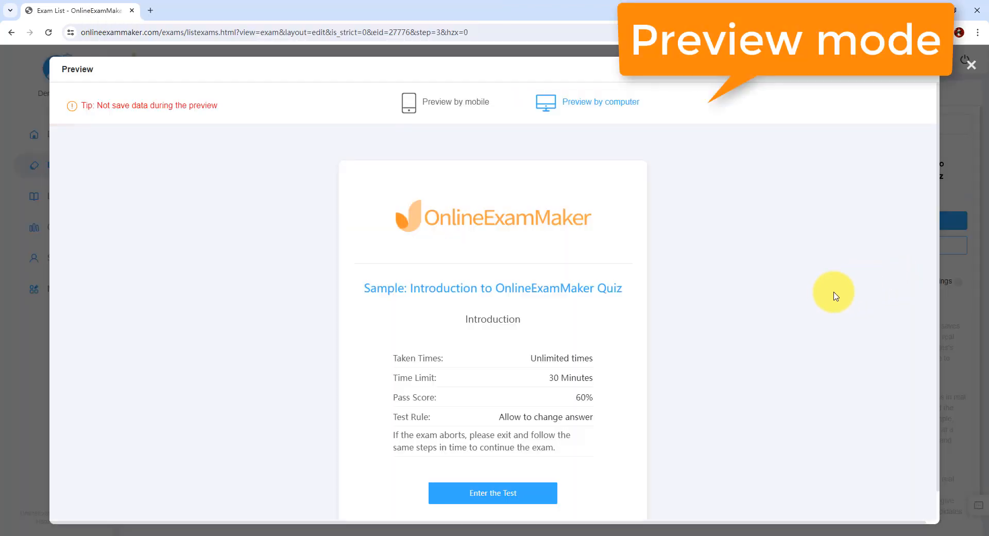
click(531, 485)
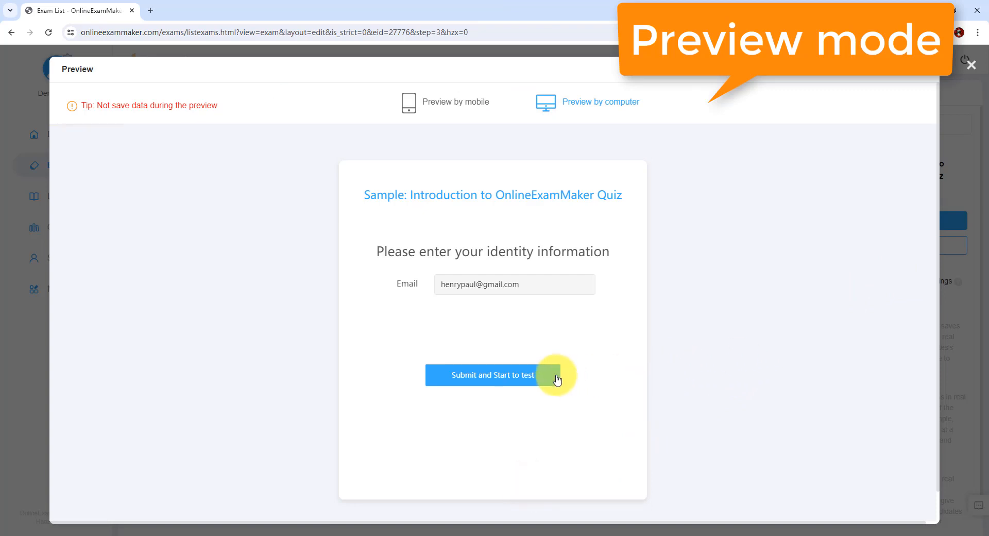
click(536, 369)
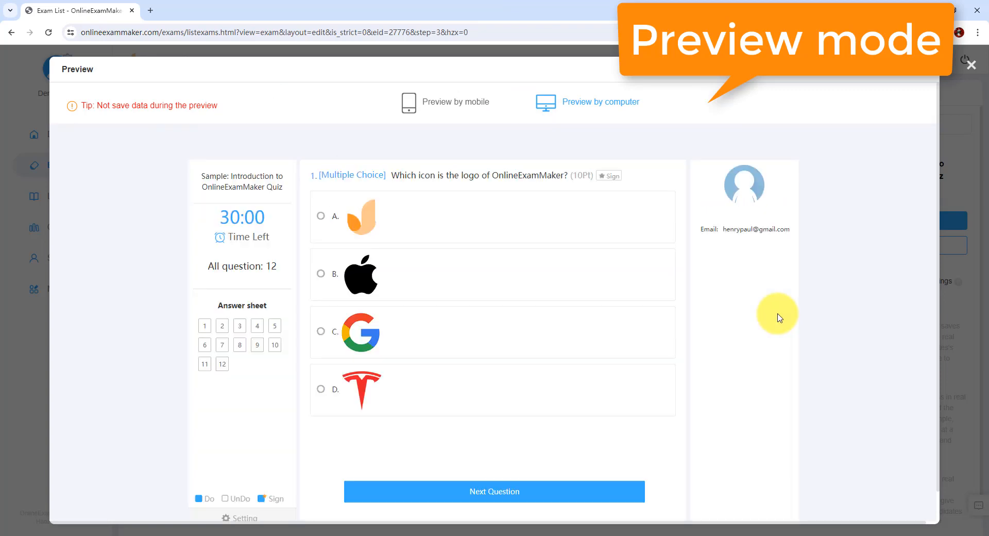
click(489, 223)
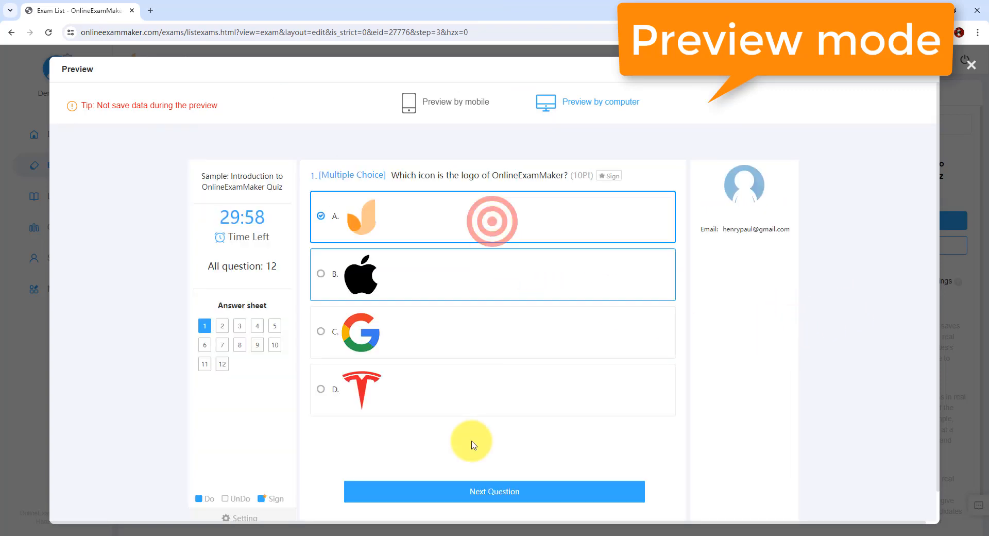
click(487, 494)
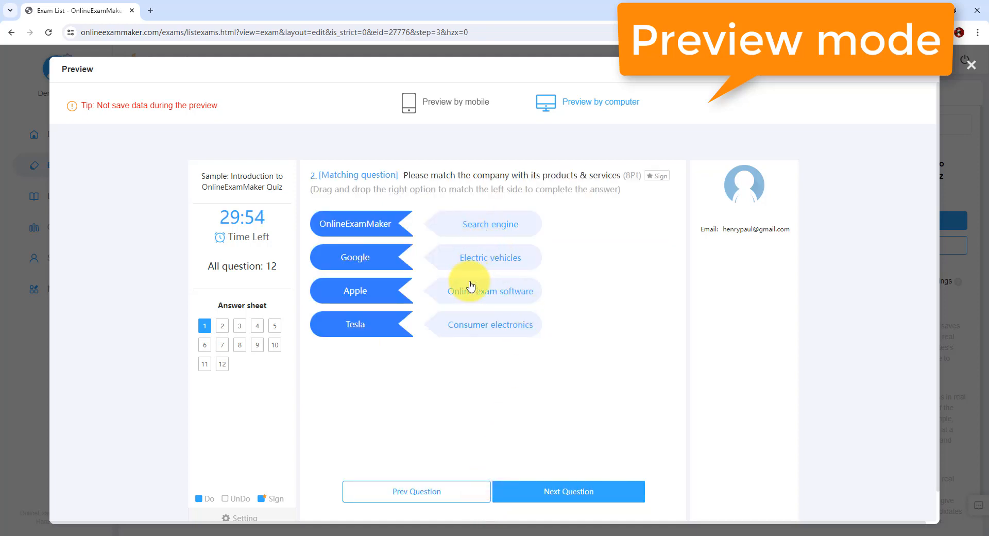
- Match OnlineExamMaker, Google, Apple and Tesla with online exam software, search engine, electric vehicles and consumer electronics, continue to question 3, and close the preview
drag(470, 287, 423, 221)
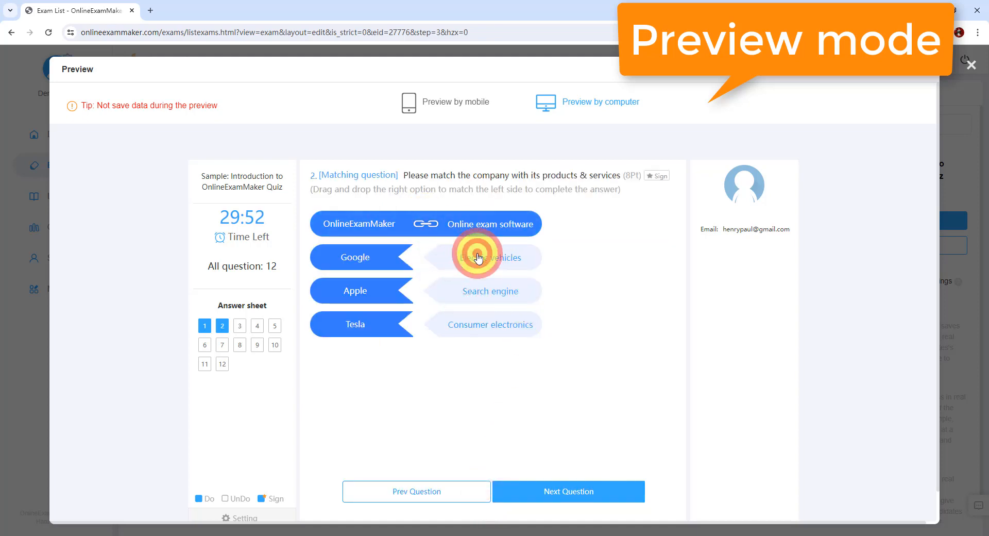
drag(478, 257, 426, 258)
drag(465, 325, 420, 325)
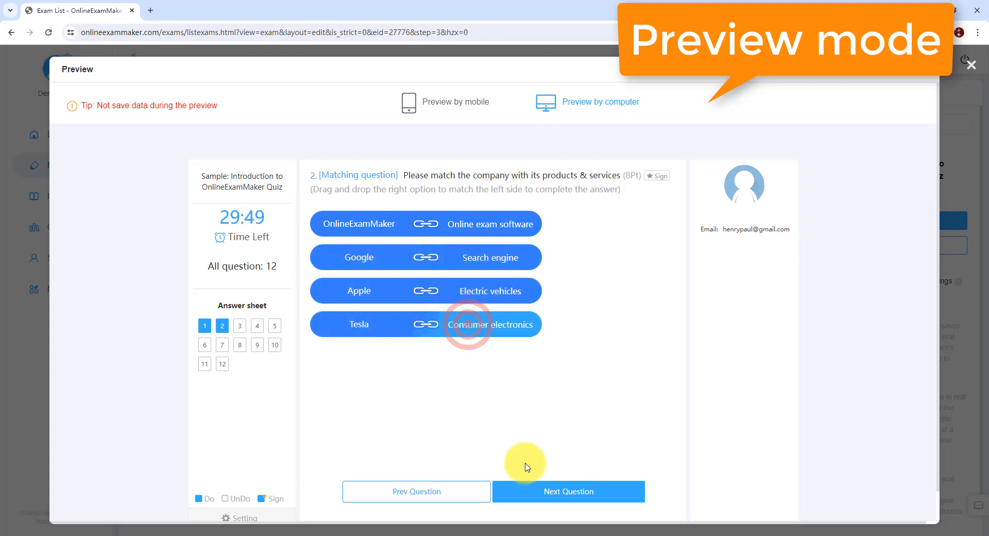
click(545, 498)
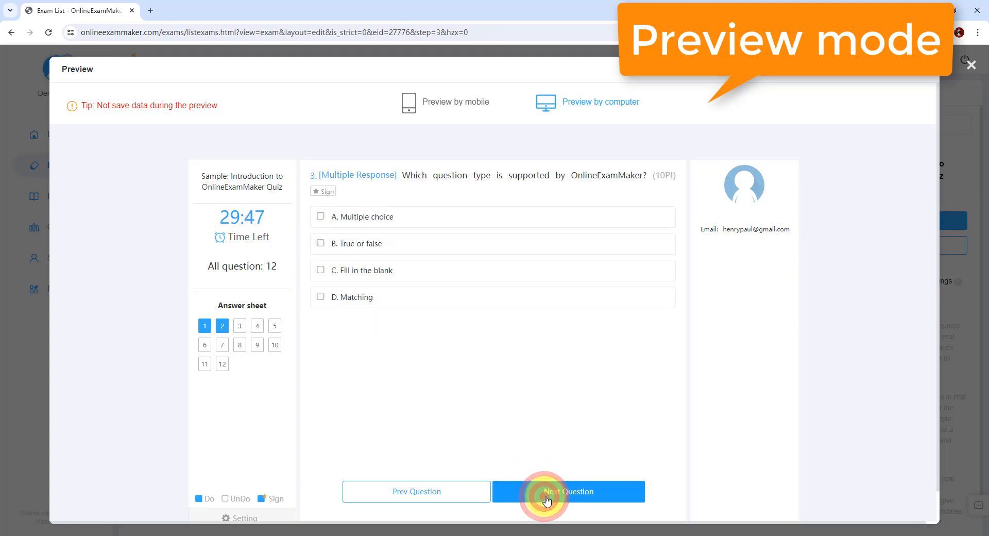
click(971, 70)
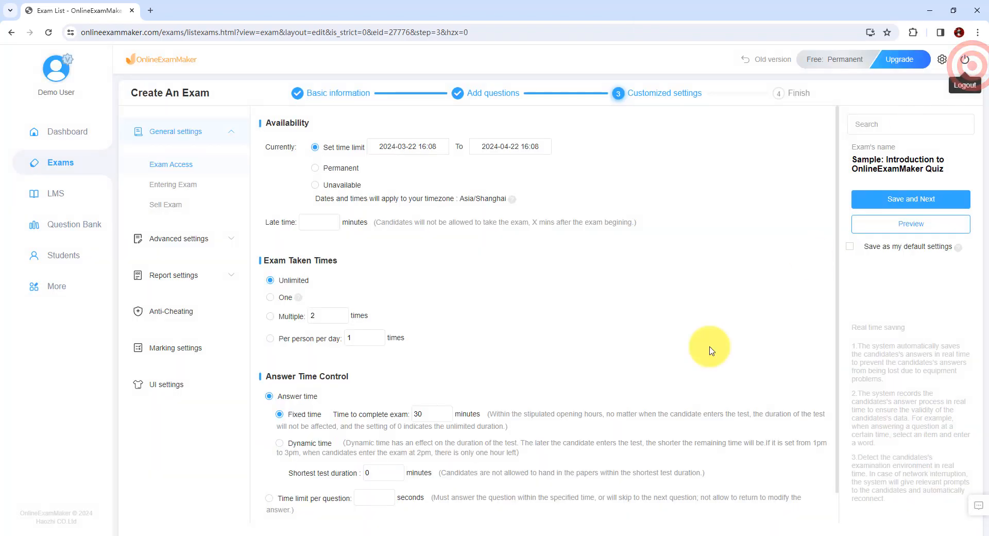
- Save the customized settings to finish creating the exam and publish it immediately
click(896, 201)
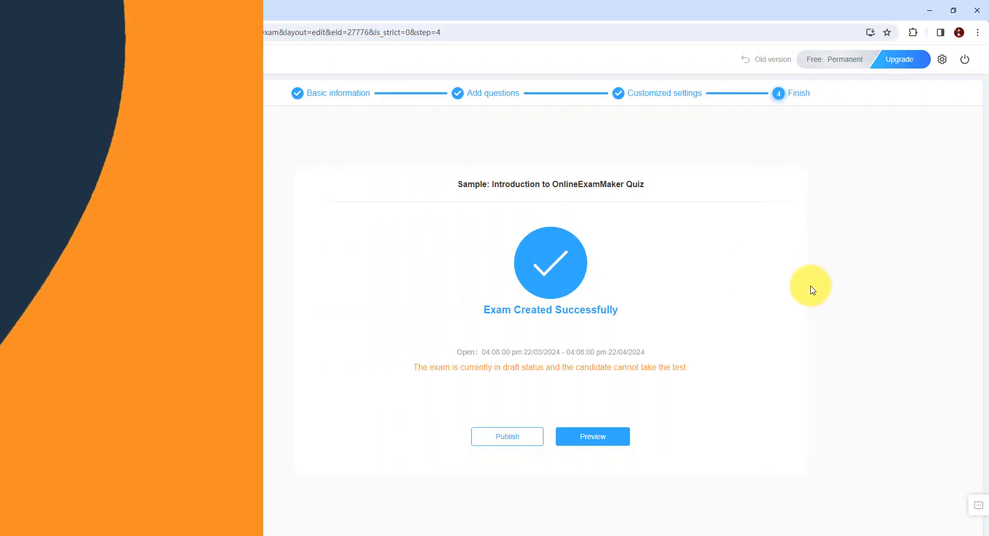
click(499, 439)
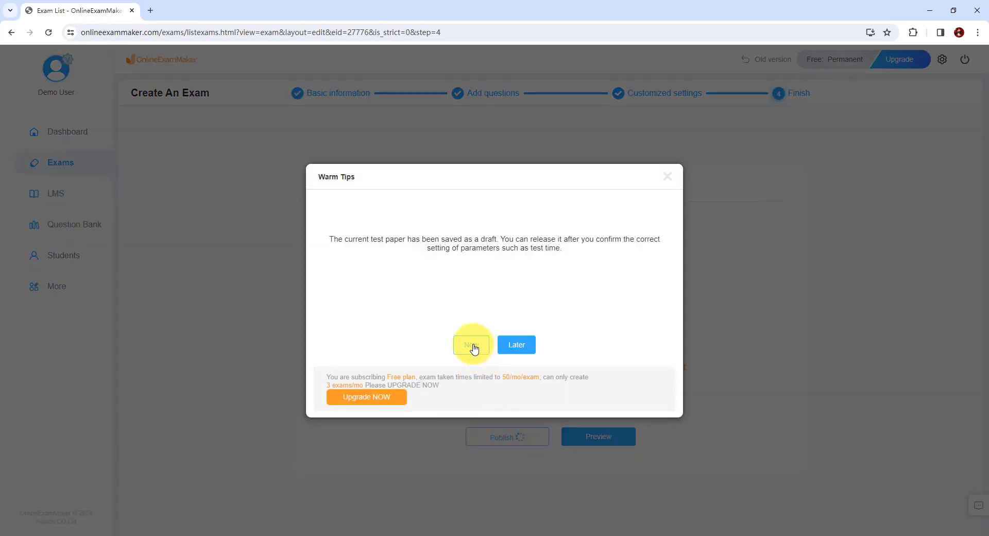
click(472, 345)
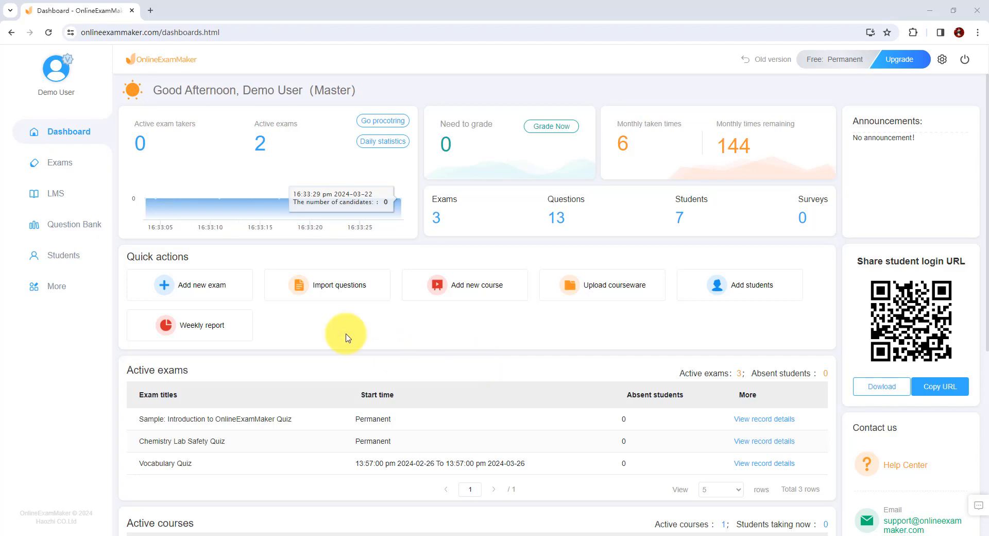
- Open the taken records of the sample OnlineExamMaker quiz and review the first completed record's extra options and the unfinished attempts
mouse_move(67, 162)
click(175, 158)
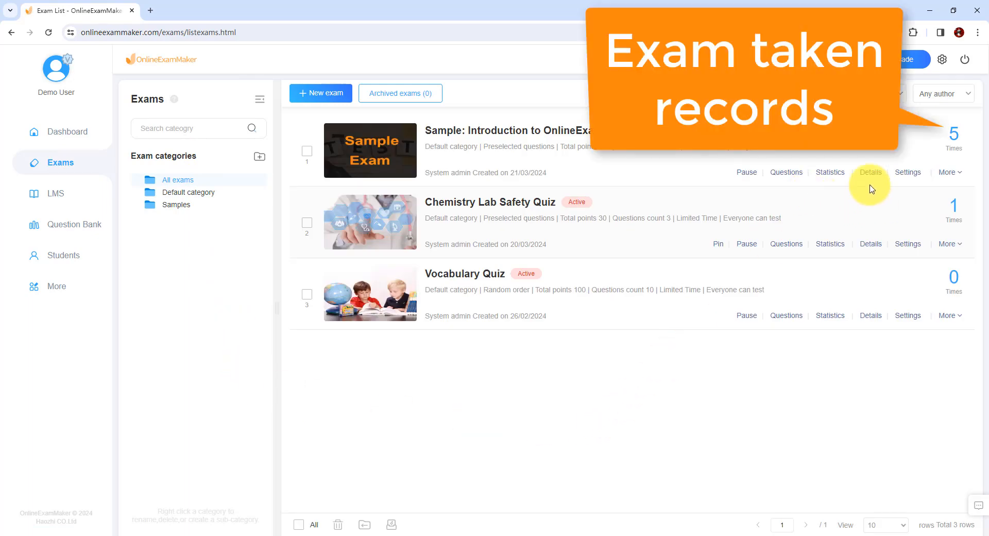
click(955, 136)
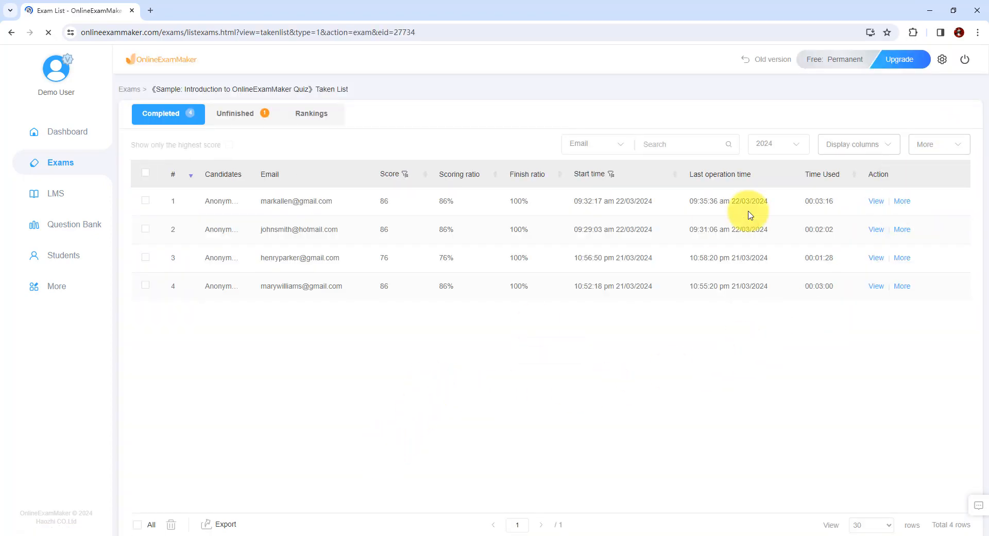
click(901, 205)
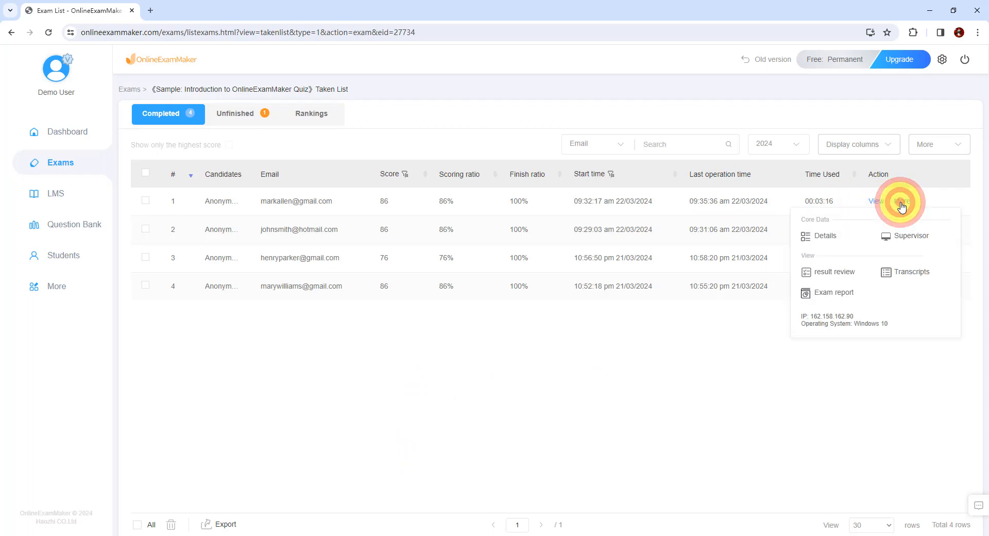
click(592, 396)
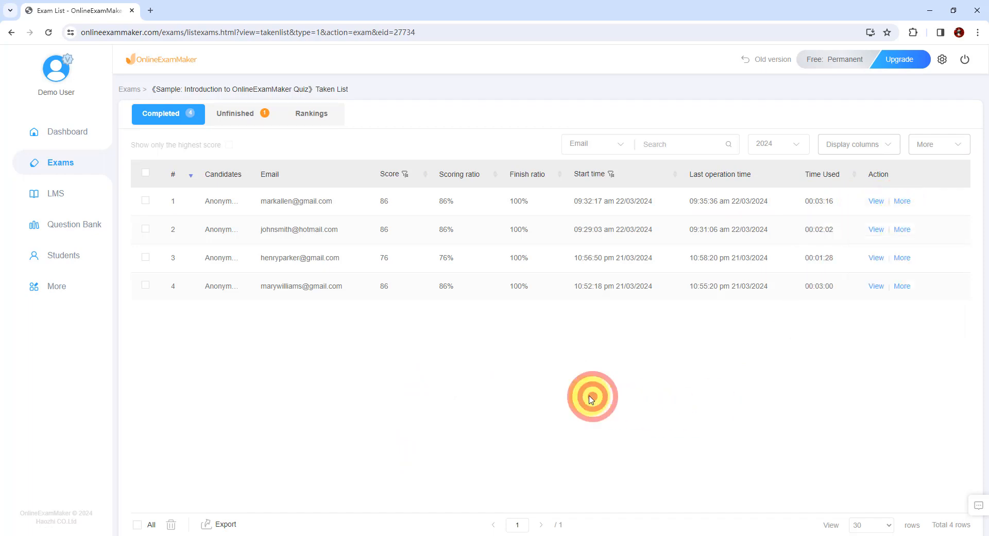
click(233, 114)
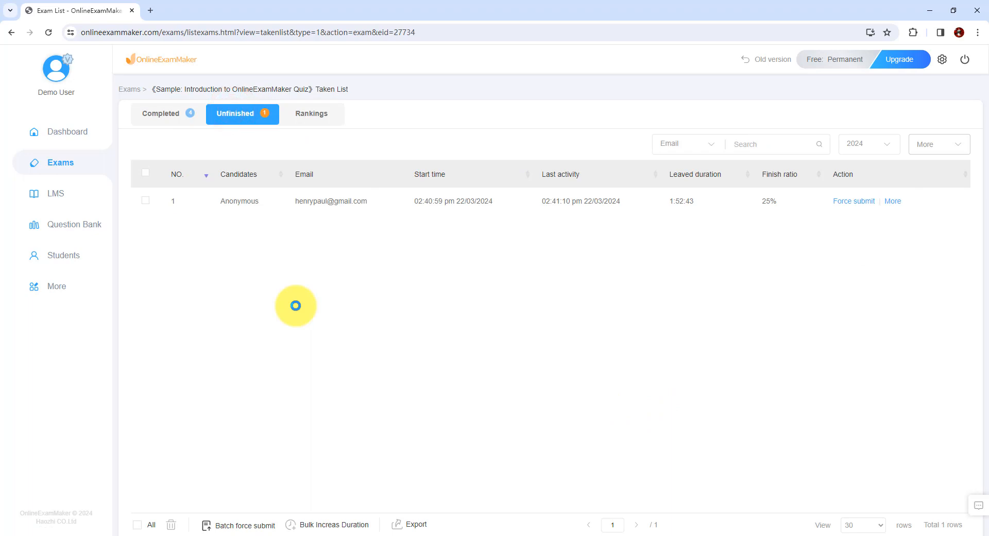
- Return to the list of all exams, open the sample OnlineExamMaker quiz's statistics, and review its grade and score segment analysis
mouse_move(54, 163)
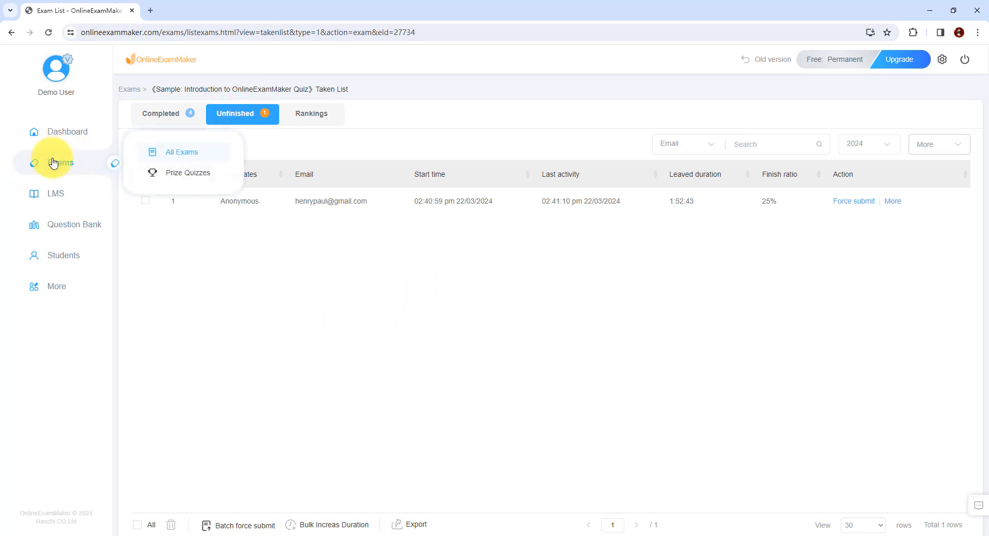
click(171, 153)
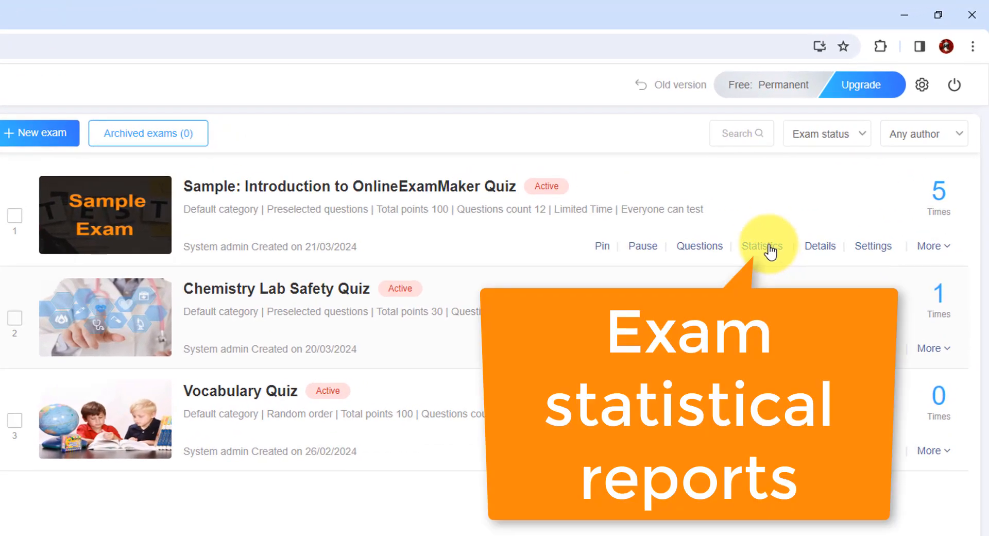
click(770, 247)
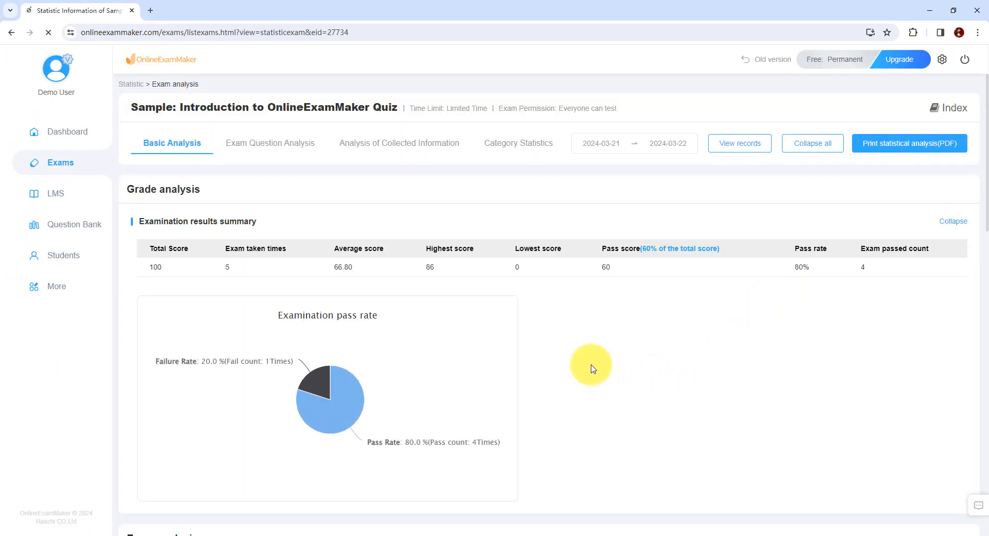
scroll(570, 355, down, 4)
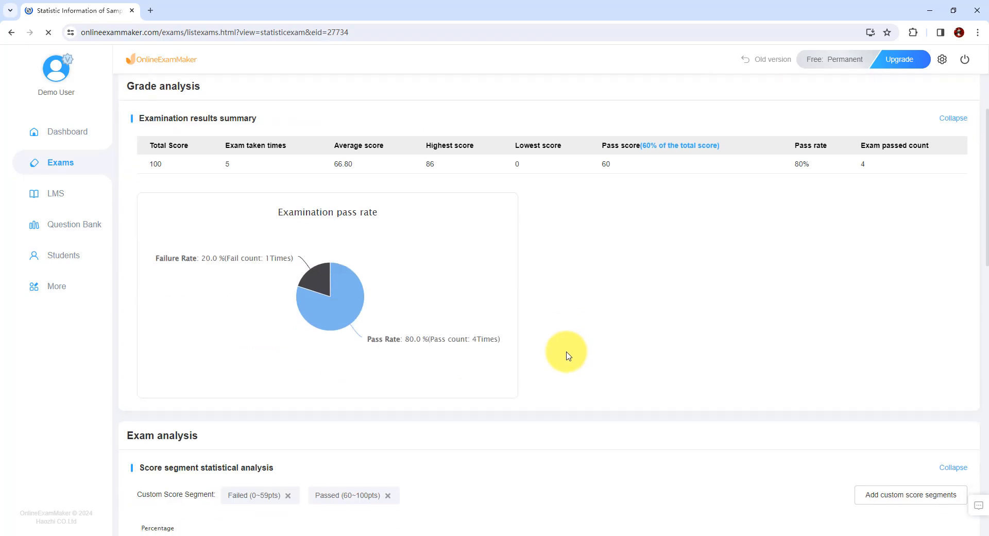
scroll(566, 355, down, 13)
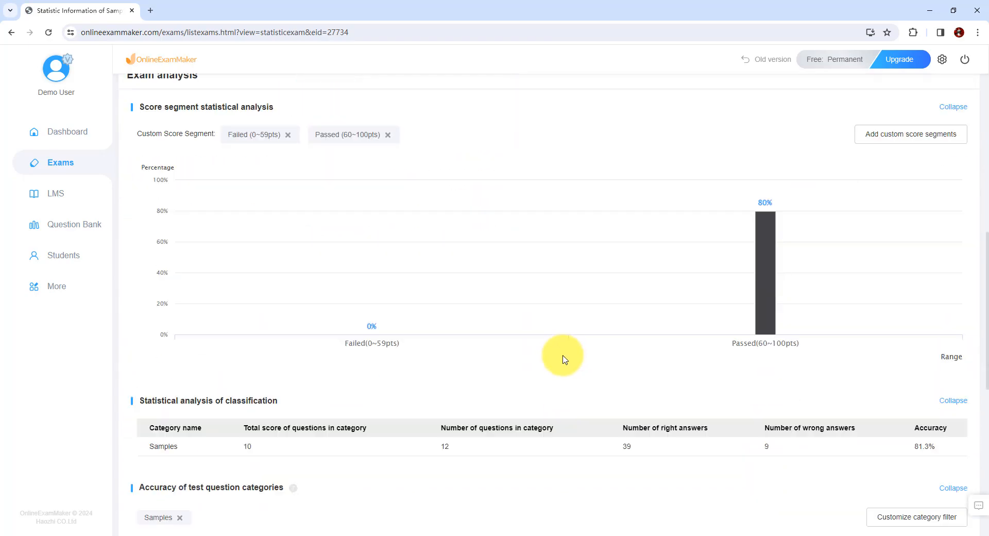
scroll(550, 378, up, 17)
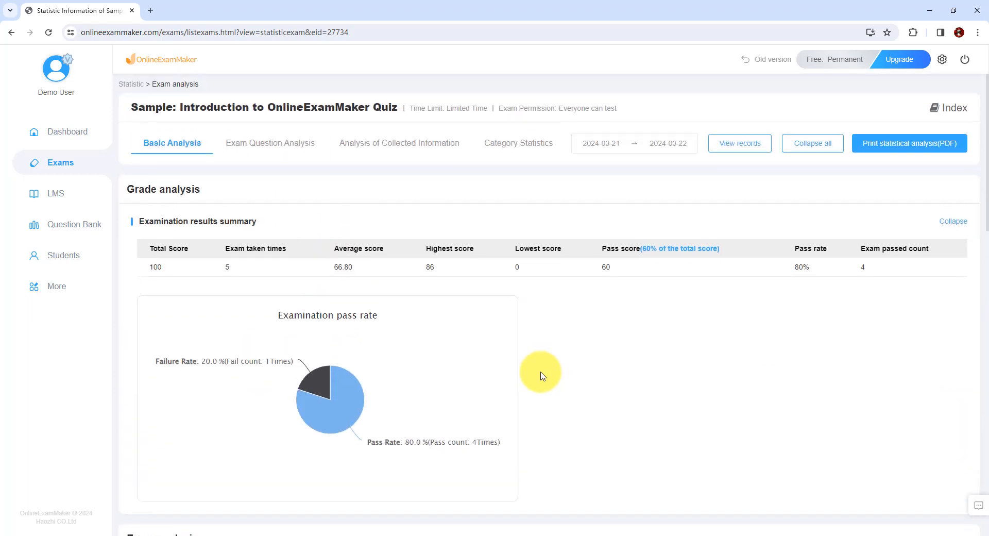
- Examine the quiz's question analysis, the analysis of collected candidate information and the category statistics
click(266, 149)
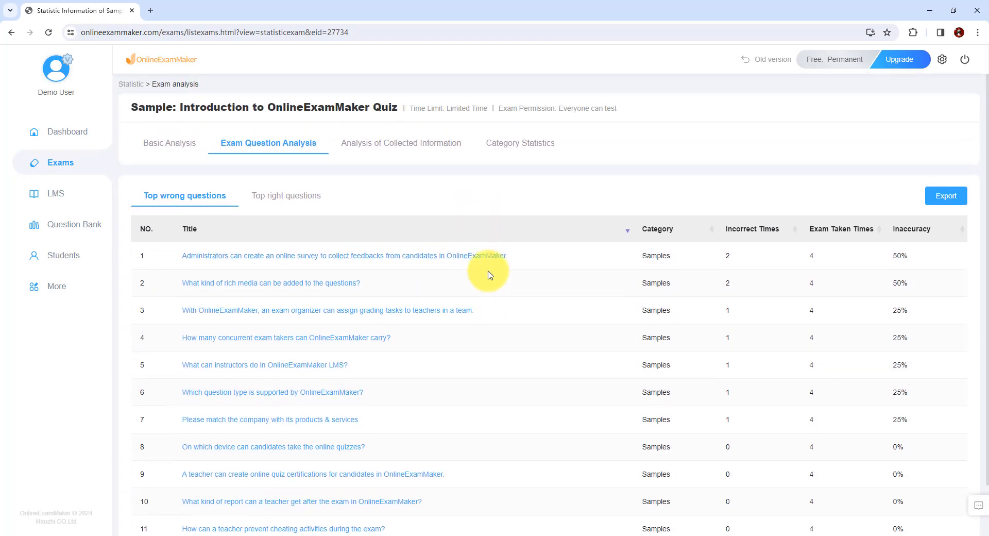
click(385, 149)
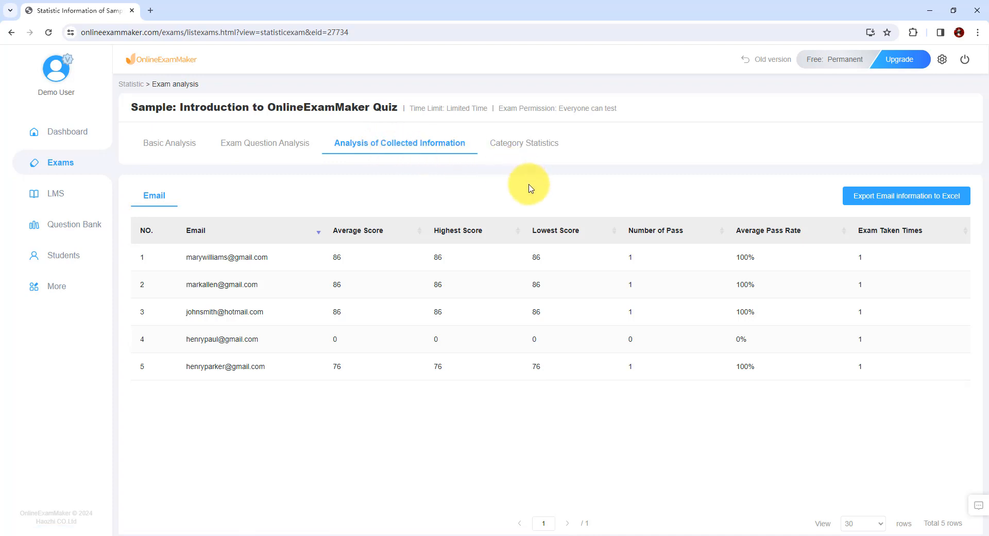
click(535, 149)
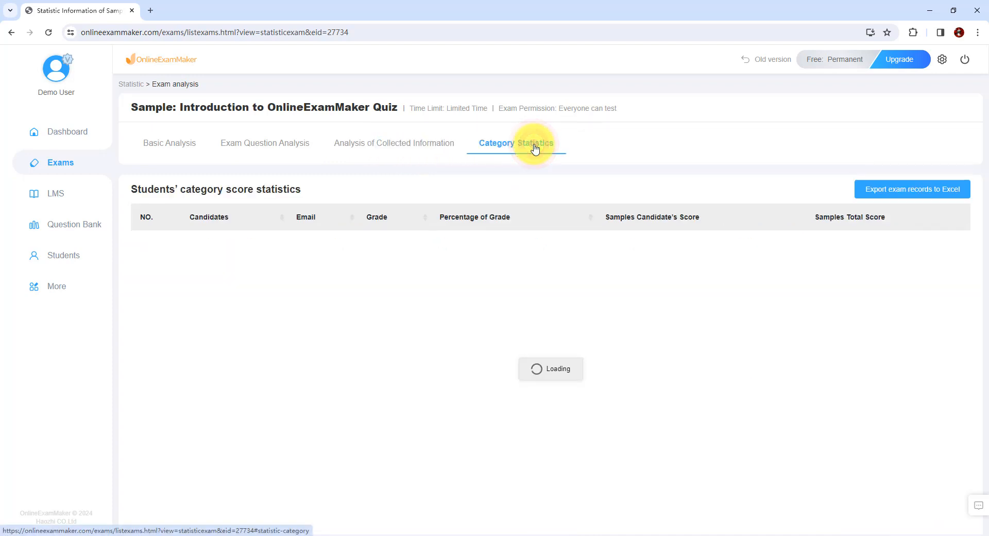